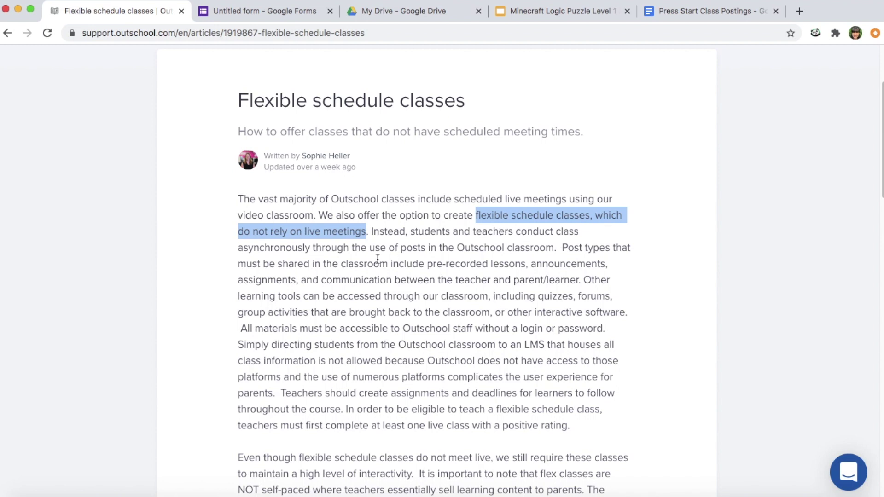
# Read the opening paragraph on how flexible schedule classes run through classroom posts and how materials must be accessible.
pyautogui.moveTo(371, 231); pyautogui.dragTo(584, 286)
pyautogui.click(337, 278)
pyautogui.scroll(-2, 337, 278)
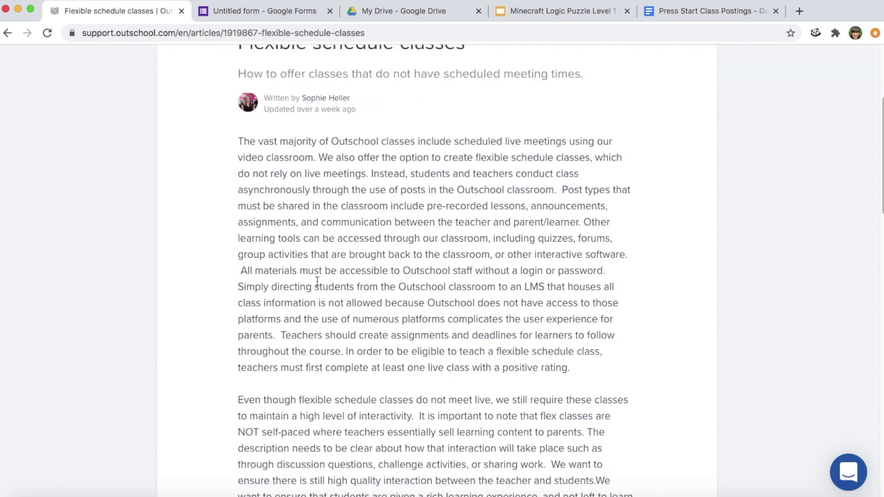
pyautogui.click(237, 238)
pyautogui.moveTo(244, 271); pyautogui.dragTo(627, 276)
pyautogui.scroll(-1, 627, 276)
# Read the article's passages on interactivity requirements, class descriptions and learners interacting with each other.
pyautogui.moveTo(281, 297); pyautogui.dragTo(325, 354)
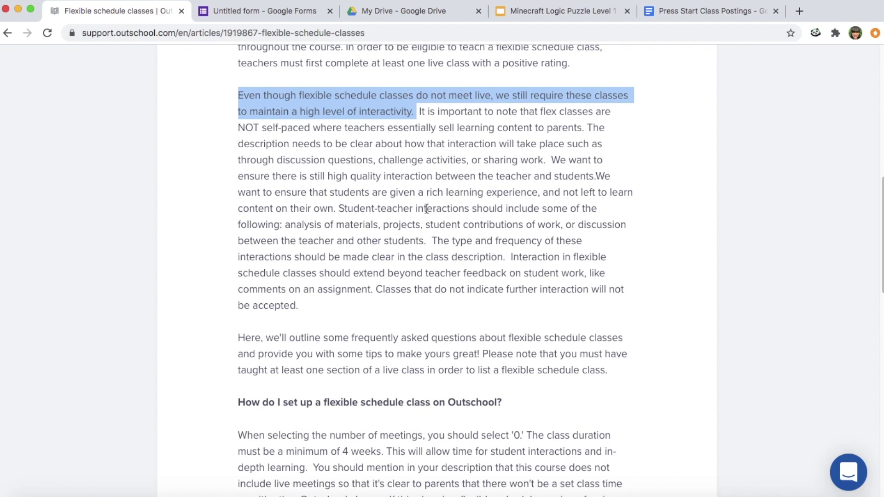
pyautogui.moveTo(540, 113); pyautogui.dragTo(310, 127)
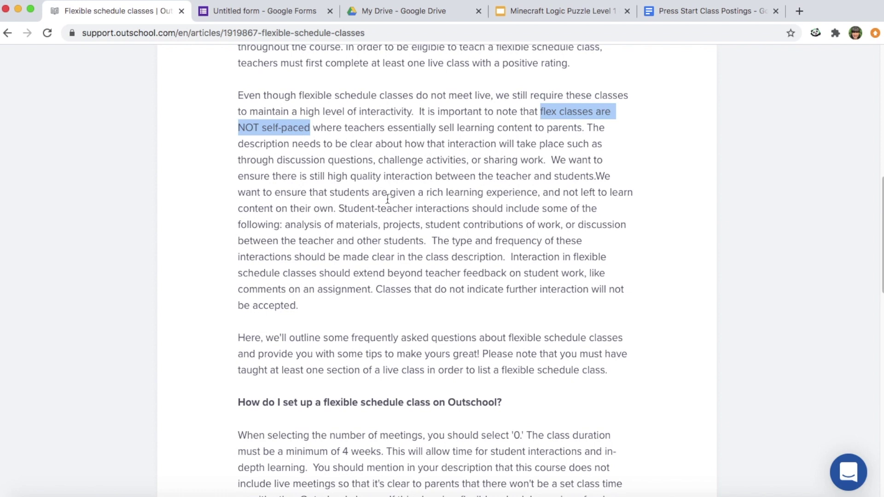
pyautogui.moveTo(586, 128); pyautogui.dragTo(549, 160)
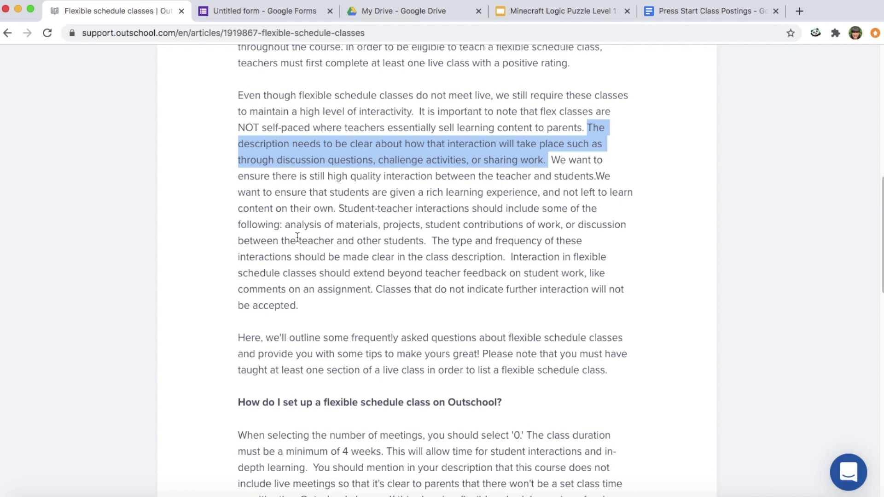
pyautogui.scroll(-1, 297, 237)
pyautogui.moveTo(508, 252); pyautogui.dragTo(482, 304)
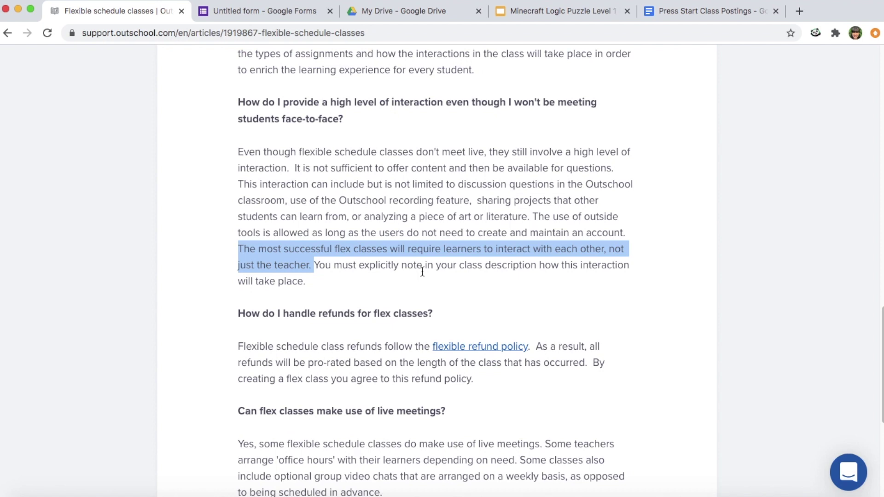
# Read the article's answer on whether flex classes can make use of live meetings and office hours.
pyautogui.scroll(-5, 423, 272)
pyautogui.tripleClick(406, 262)
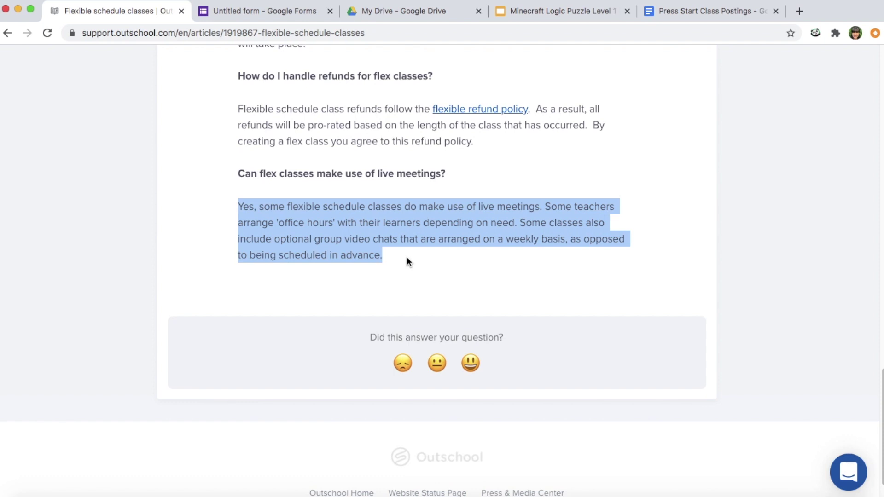
pyautogui.moveTo(275, 222); pyautogui.dragTo(514, 223)
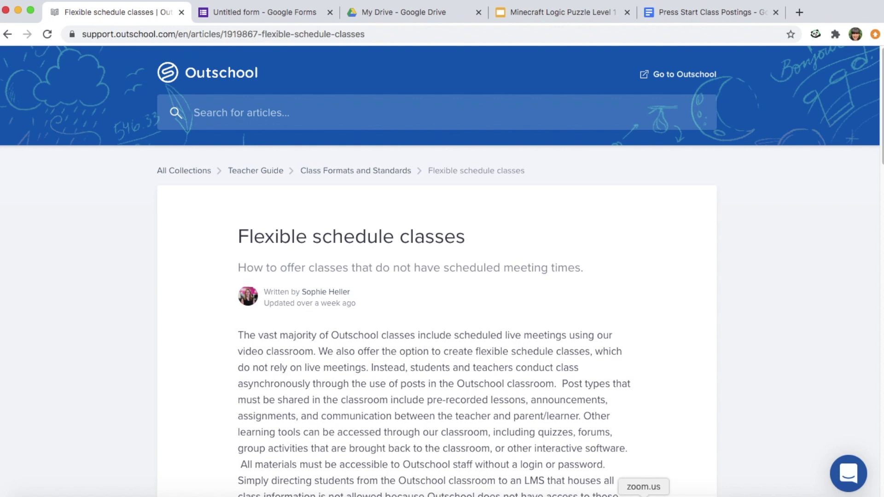
# Switch to Zoom, start a new meeting and share the Kindle window with the book You Get What You Get.
pyautogui.click(643, 495)
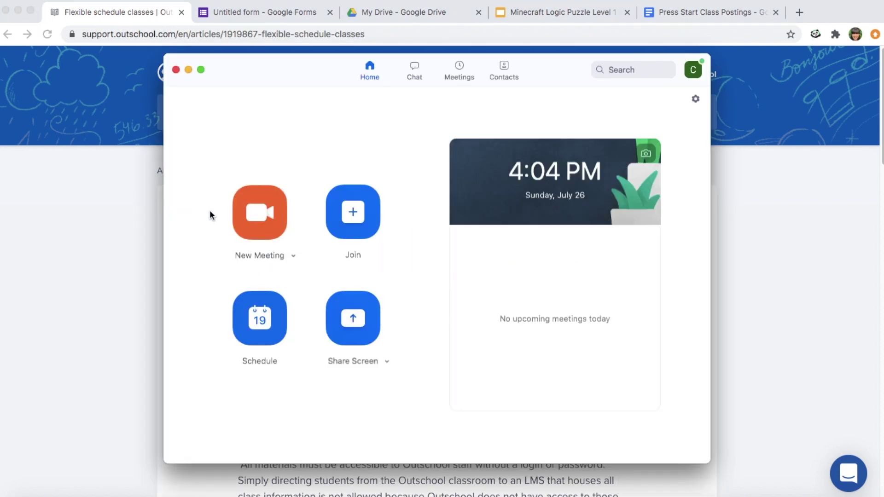
pyautogui.click(254, 219)
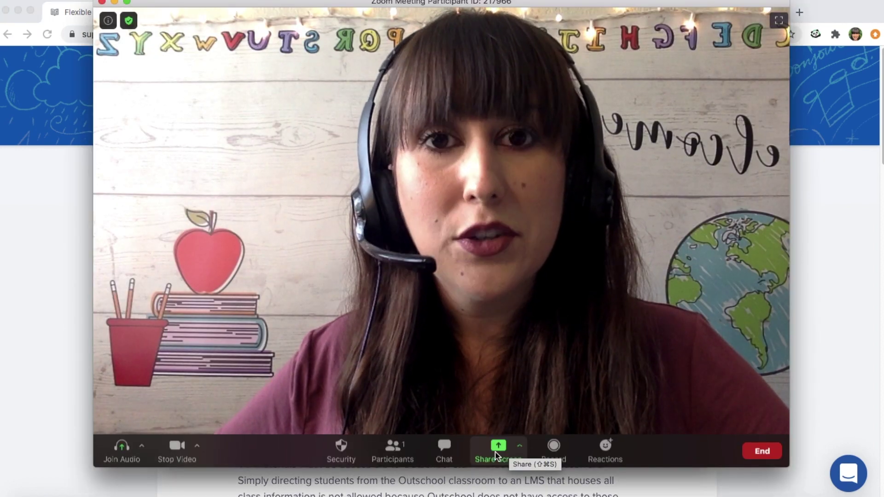
pyautogui.click(496, 455)
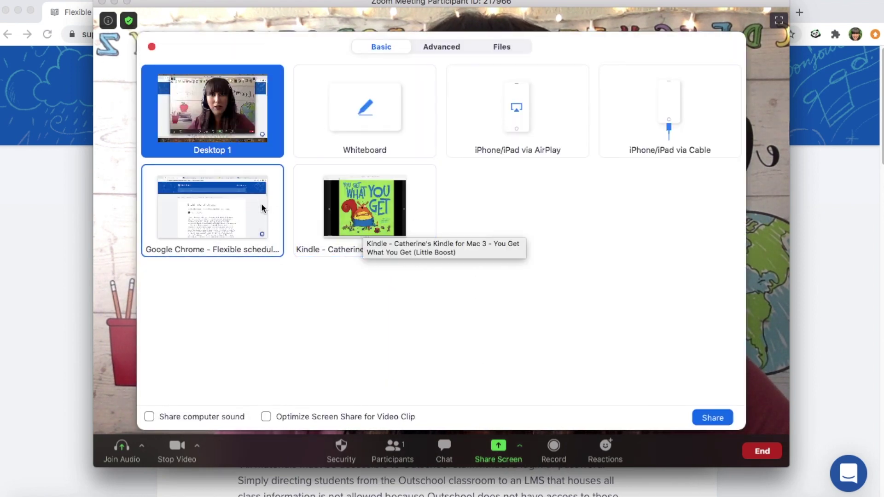
pyautogui.click(368, 212)
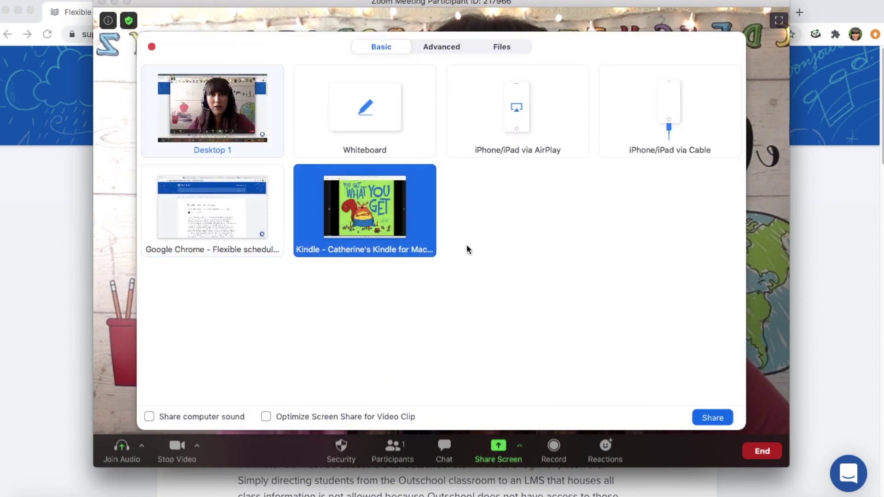
pyautogui.click(706, 420)
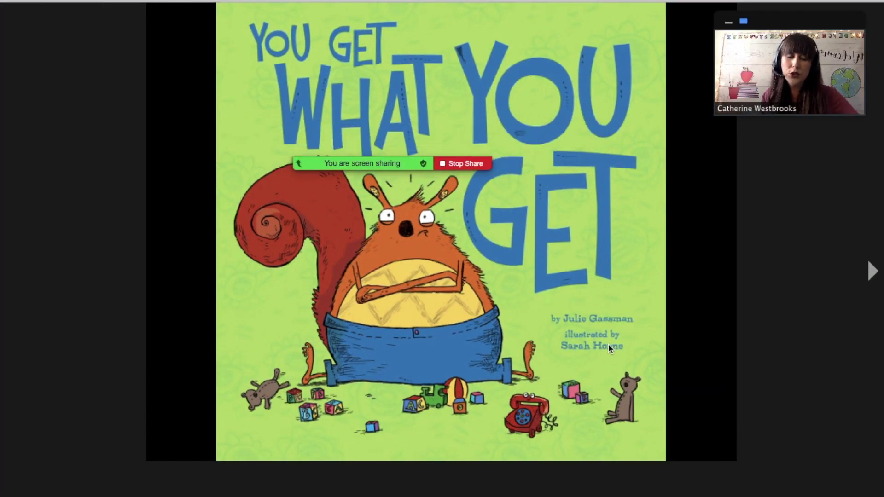
# Move the webcam thumbnail into the corner, clear of the book cover, and page forward through the picture book.
pyautogui.moveTo(717, 115)
pyautogui.mouseDown()
pyautogui.moveTo(607, 171)
pyautogui.moveTo(715, 114)
pyautogui.mouseUp()
pyautogui.moveTo(811, 26); pyautogui.dragTo(830, 9)
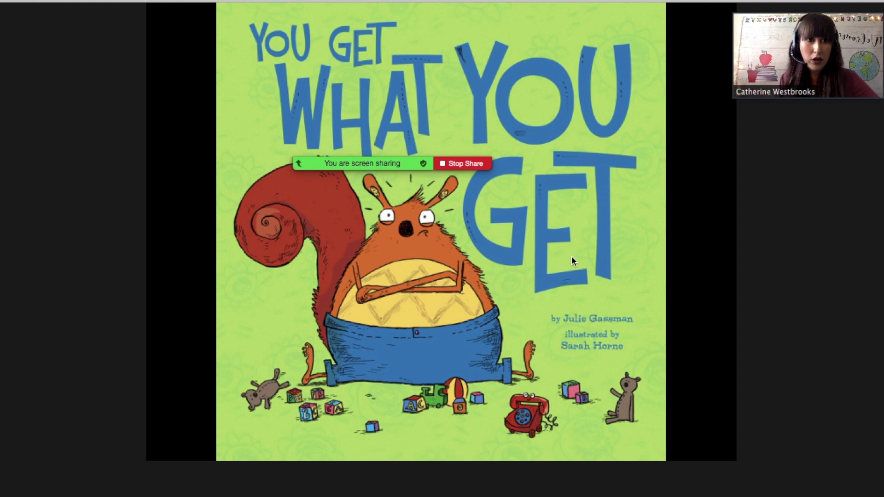
pyautogui.press('Right')
pyautogui.press('Right')
pyautogui.press('Right')
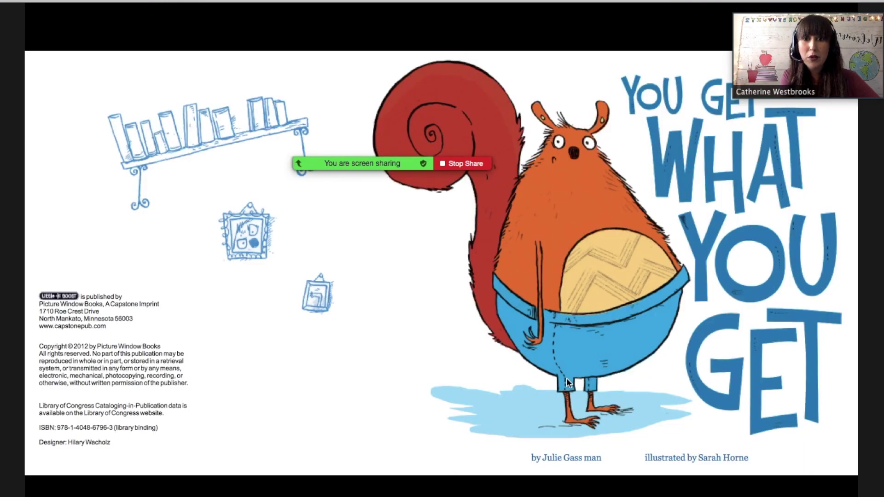
pyautogui.press('Right')
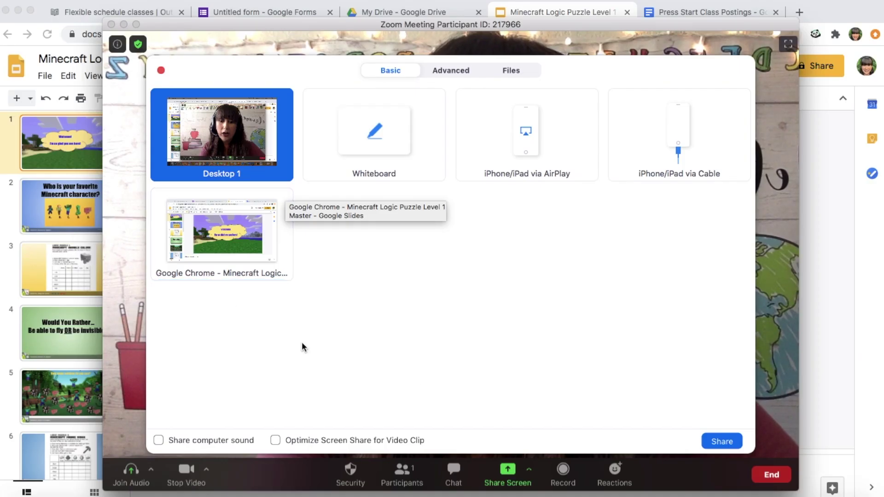
# Share the Chrome window with Minecraft Logic Puzzle Level 1 Master in the meeting and present its slides full screen.
pyautogui.click(251, 247)
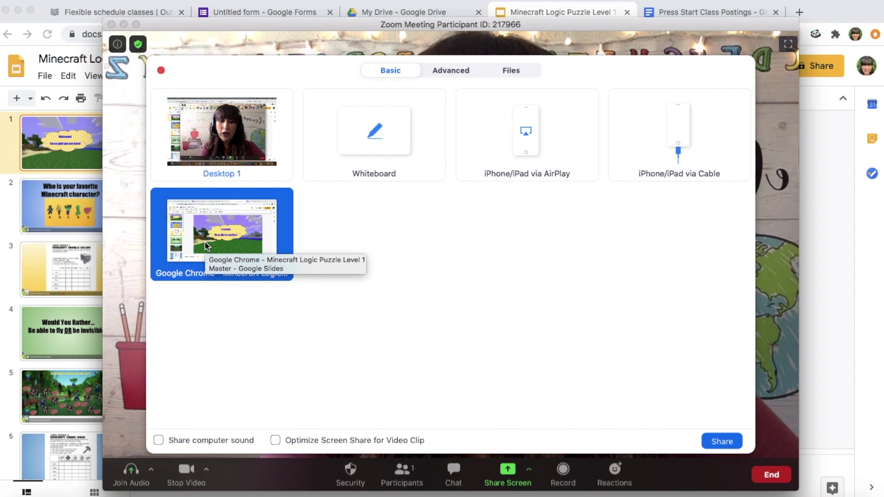
pyautogui.click(723, 441)
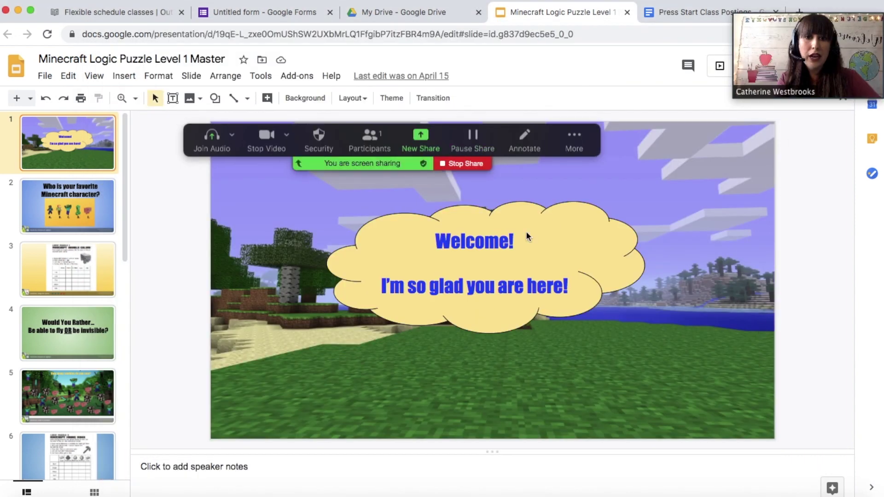
pyautogui.click(720, 66)
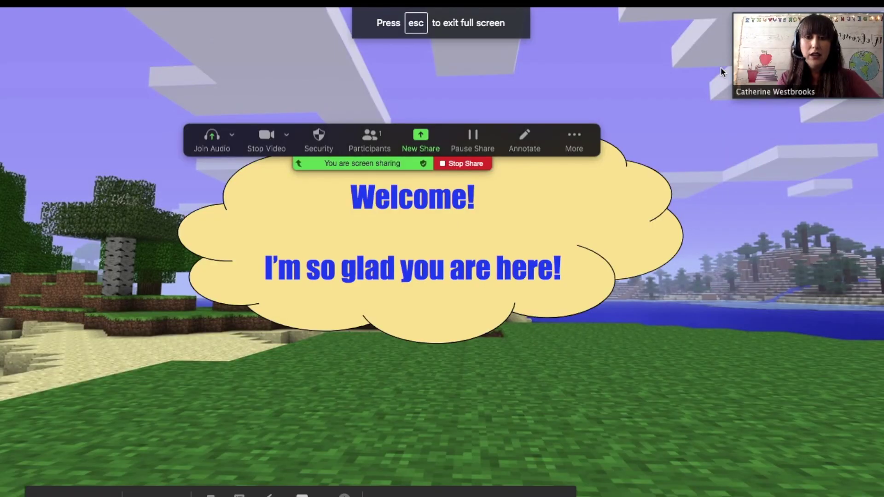
# Enlarge the webcam thumbnail and page through the Minecraft slides, ending the full-screen presentation when done.
pyautogui.moveTo(733, 103); pyautogui.dragTo(713, 110)
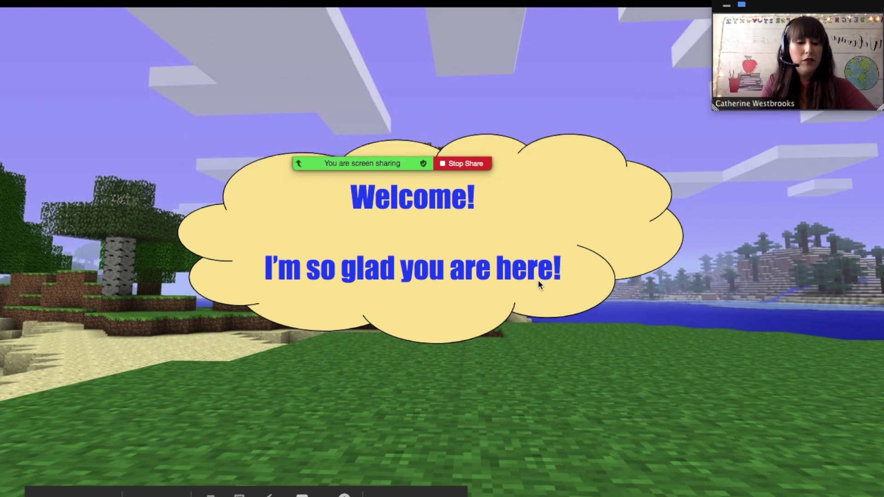
pyautogui.click(531, 330)
pyautogui.click(531, 330)
pyautogui.click(531, 330)
pyautogui.press('Left')
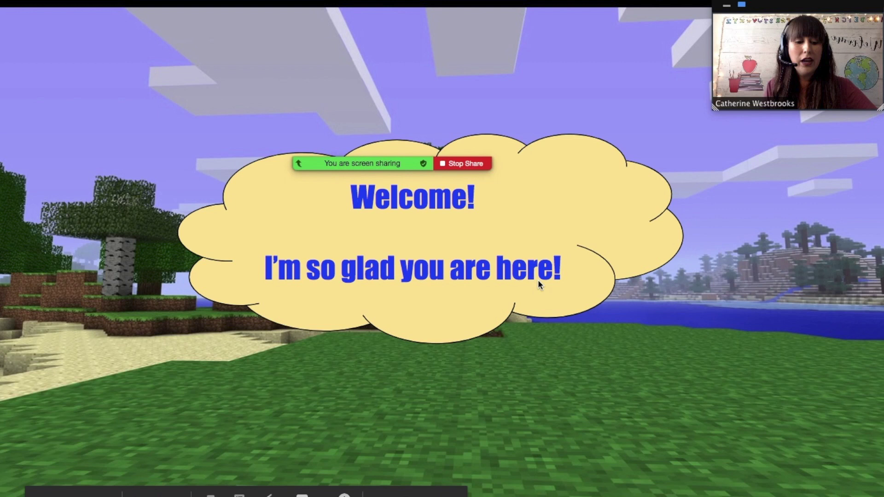
pyautogui.press('Escape')
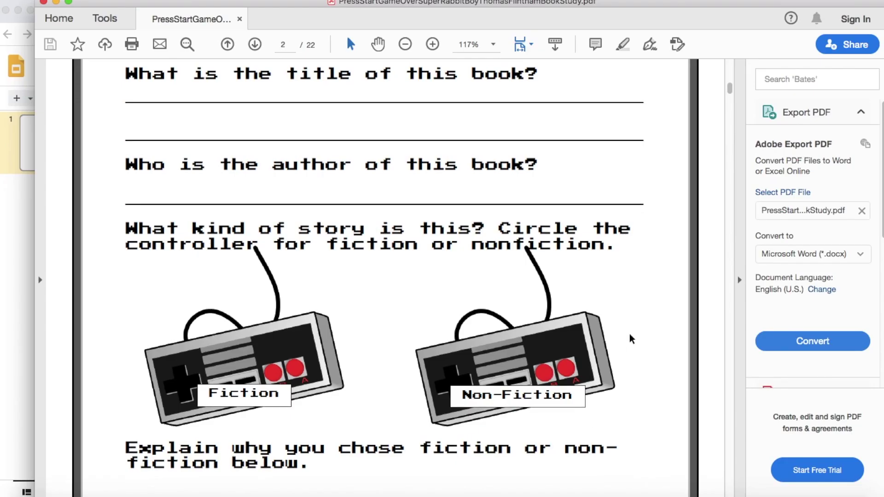
# Set the book study PDF's zoom to 60% so the whole Before Reading page fits in view.
pyautogui.scroll(3, 629, 334)
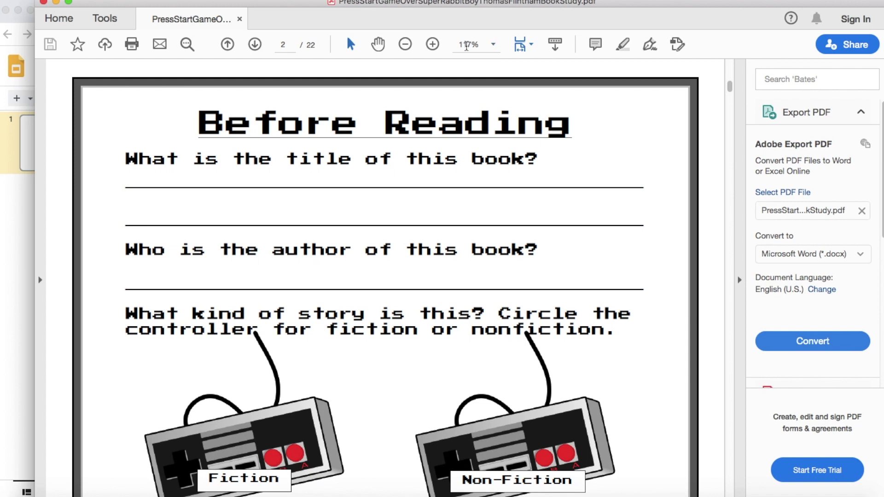
pyautogui.click(492, 48)
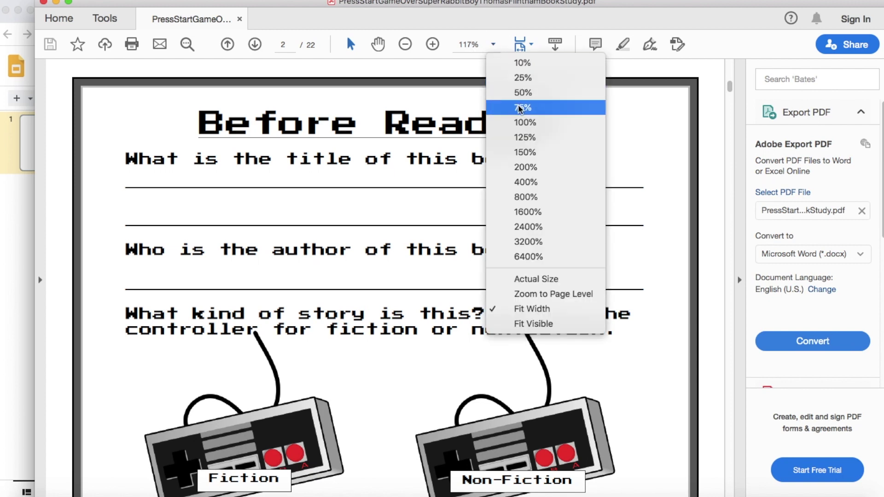
pyautogui.click(521, 107)
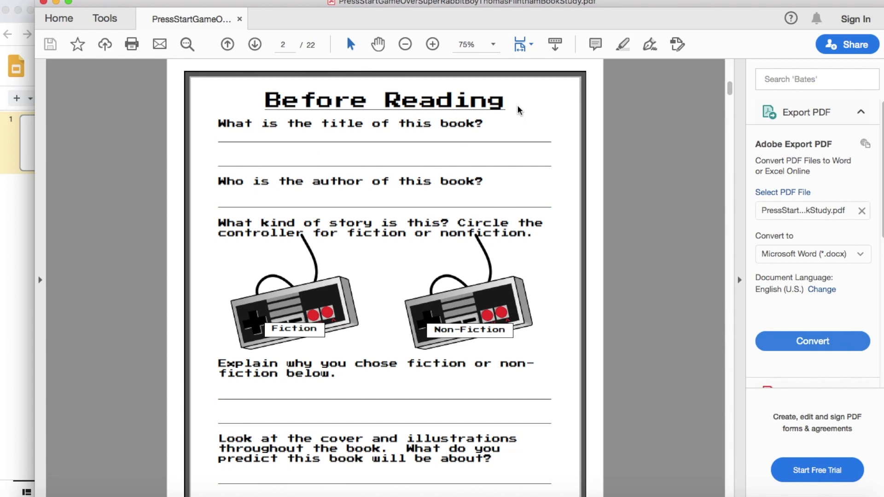
pyautogui.click(491, 46)
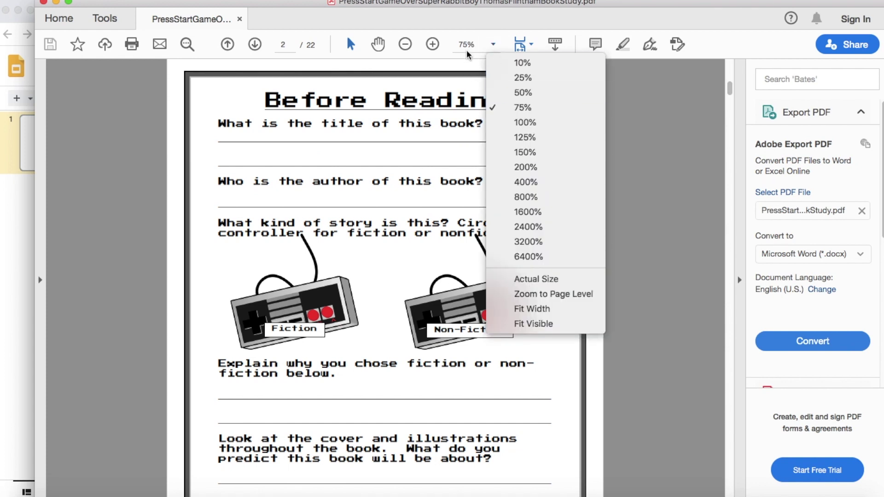
pyautogui.scroll(-3, 486, 206)
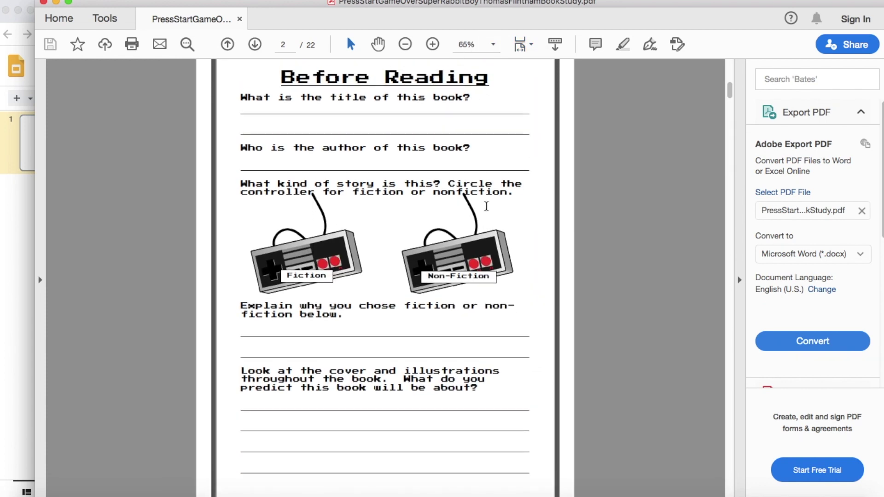
pyautogui.click(465, 44)
pyautogui.write('60')
pyautogui.press('Return')
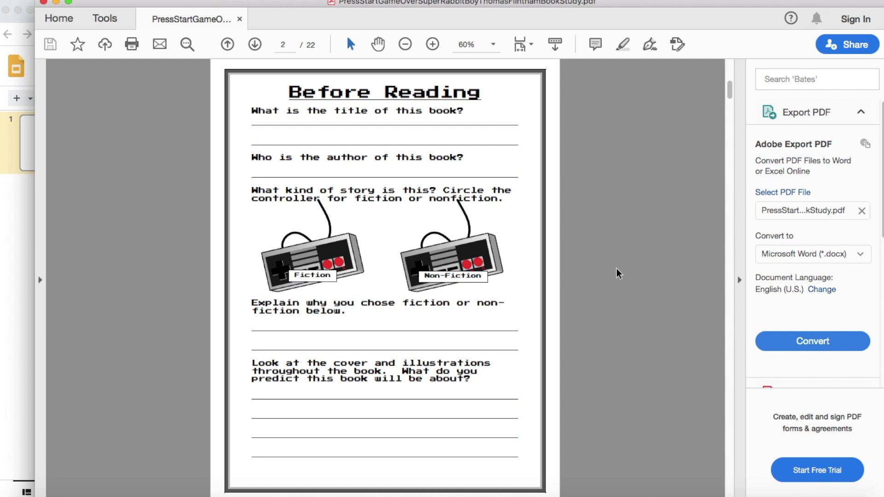
# Capture a screenshot of the whole Before Reading page and switch to the untitled Google Slides presentation.
pyautogui.press('super+shift+4')
pyautogui.moveTo(213, 62); pyautogui.dragTo(557, 495)
pyautogui.click(34, 206)
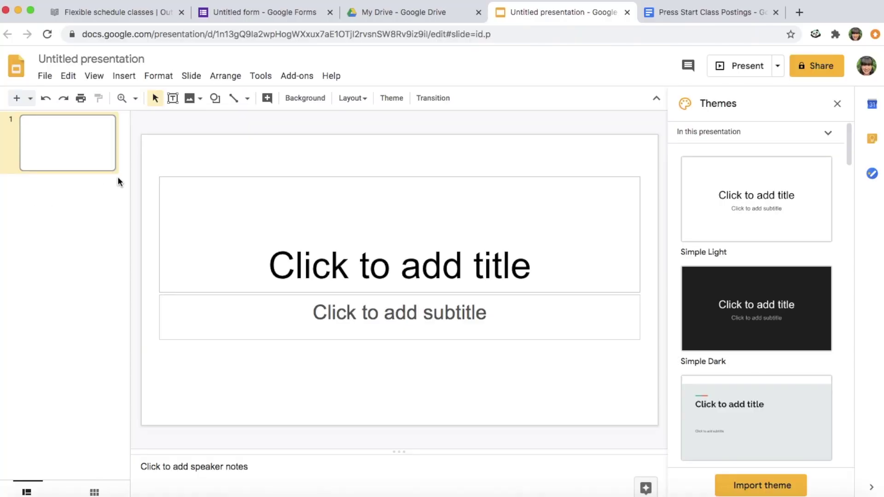
# Set the presentation's page size to a custom 8.5 x 11 inches.
pyautogui.click(48, 80)
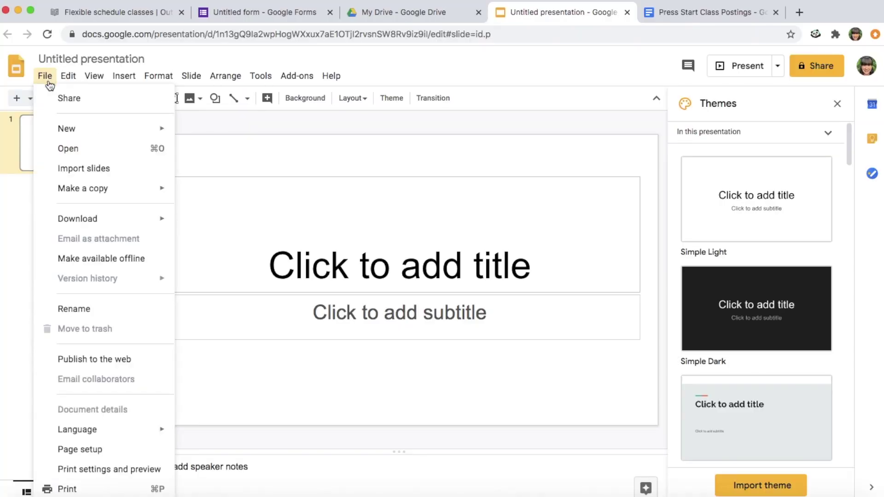
pyautogui.click(95, 455)
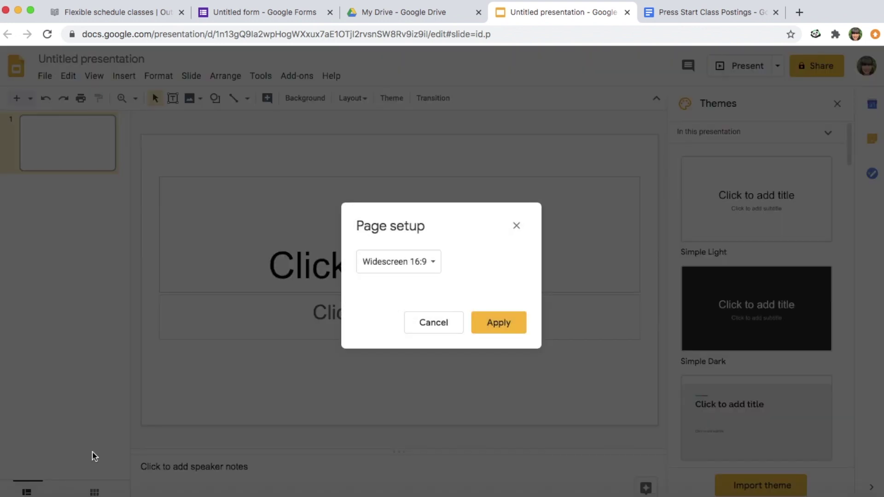
pyautogui.click(430, 262)
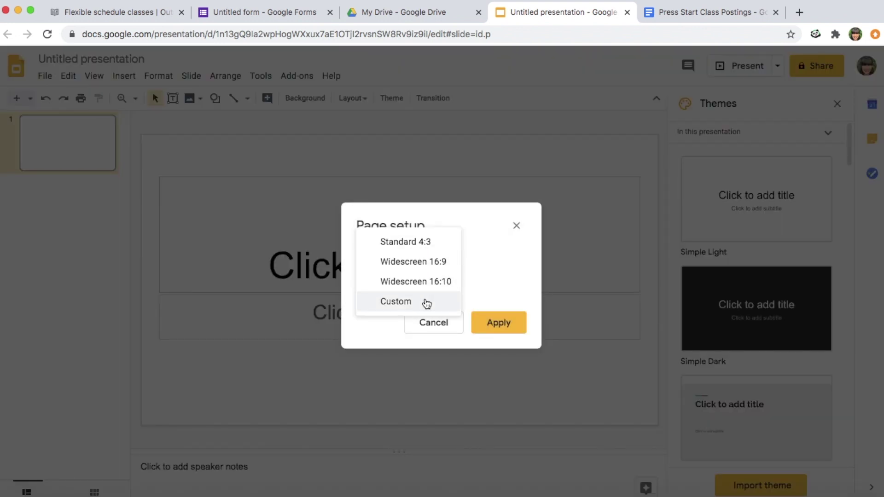
pyautogui.click(427, 303)
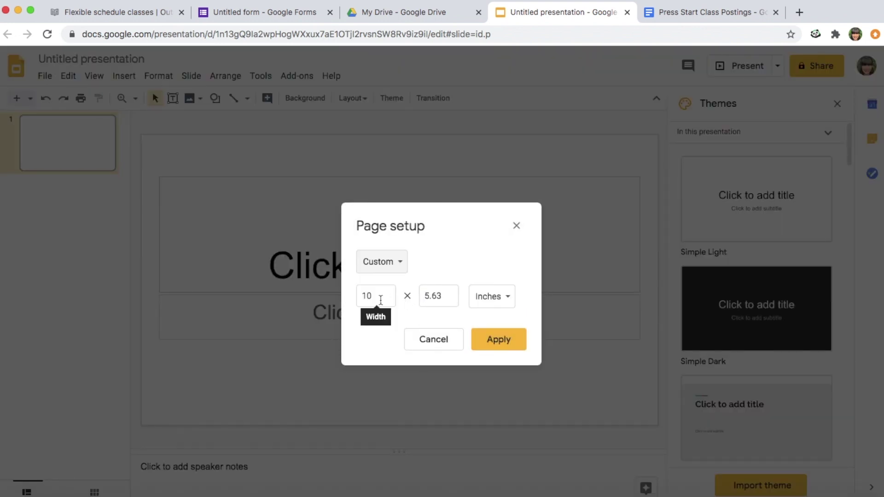
pyautogui.moveTo(380, 300); pyautogui.dragTo(358, 299)
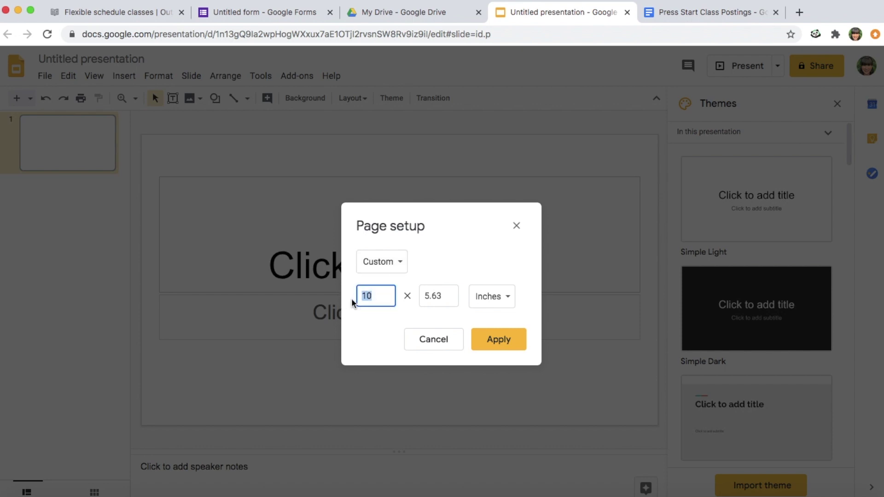
pyautogui.write('8.5')
pyautogui.doubleClick(426, 299)
pyautogui.write('11')
pyautogui.click(502, 346)
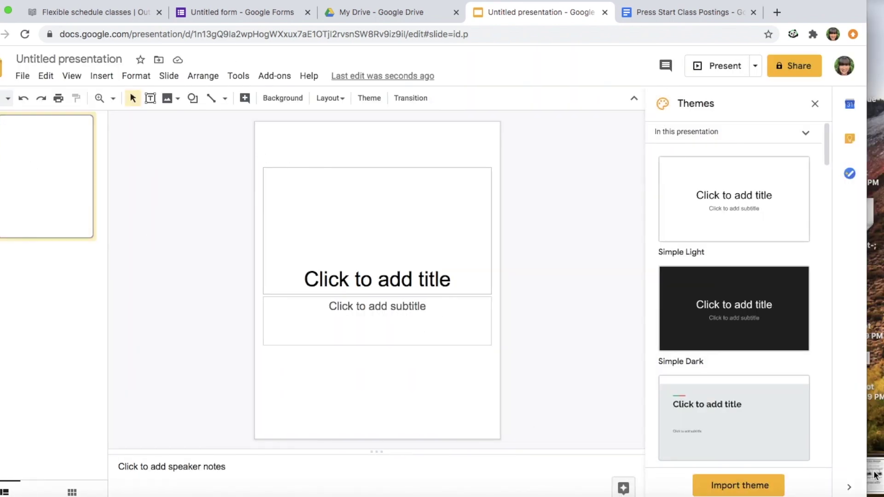
# Place the Before Reading screenshot from the desktop on the slide and enlarge it to fill the whole page.
pyautogui.moveTo(873, 475); pyautogui.dragTo(393, 235)
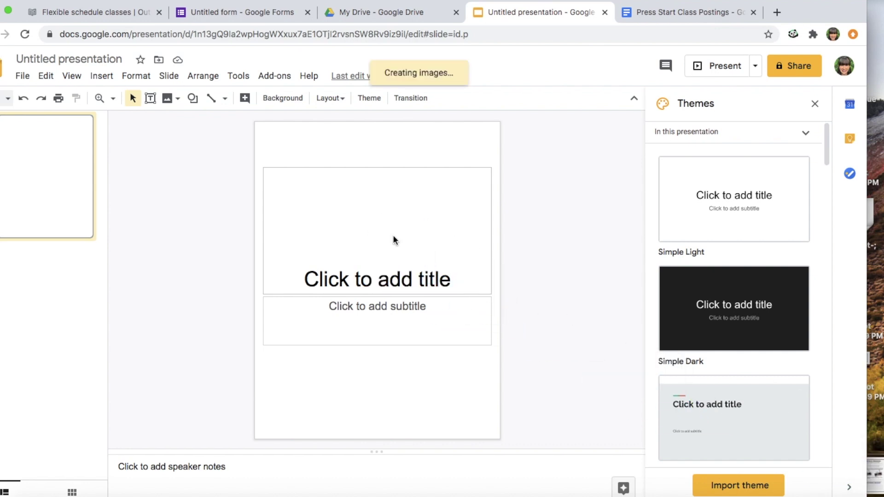
pyautogui.moveTo(326, 350); pyautogui.dragTo(522, 125)
pyautogui.click(559, 242)
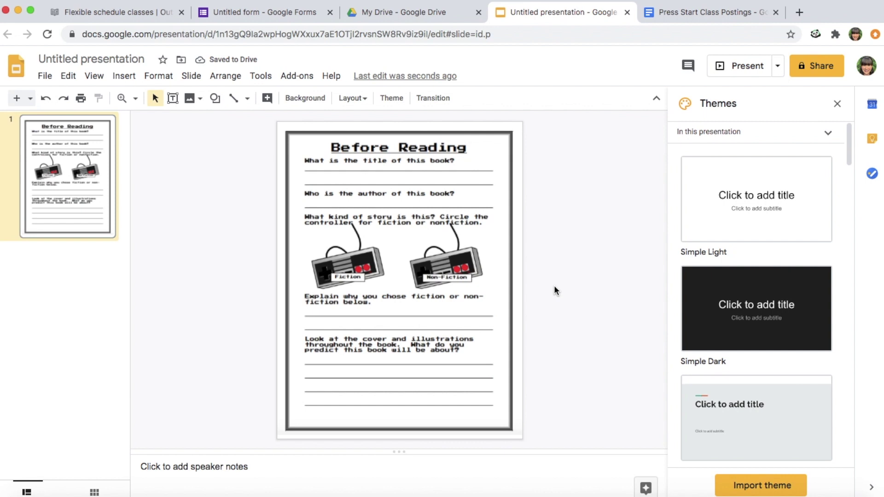
# Add a text box covering the answer lines under "What is the title of this book?".
pyautogui.click(123, 76)
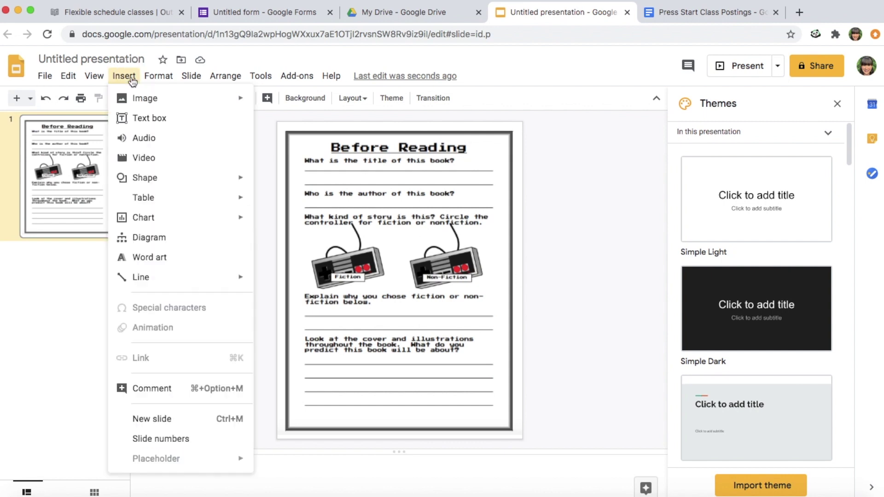
pyautogui.click(144, 119)
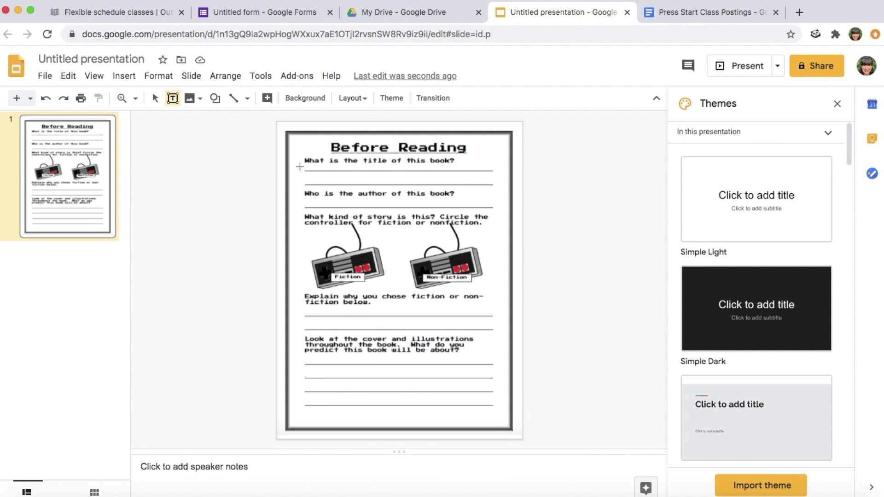
pyautogui.click(307, 179)
pyautogui.moveTo(306, 179); pyautogui.dragTo(495, 186)
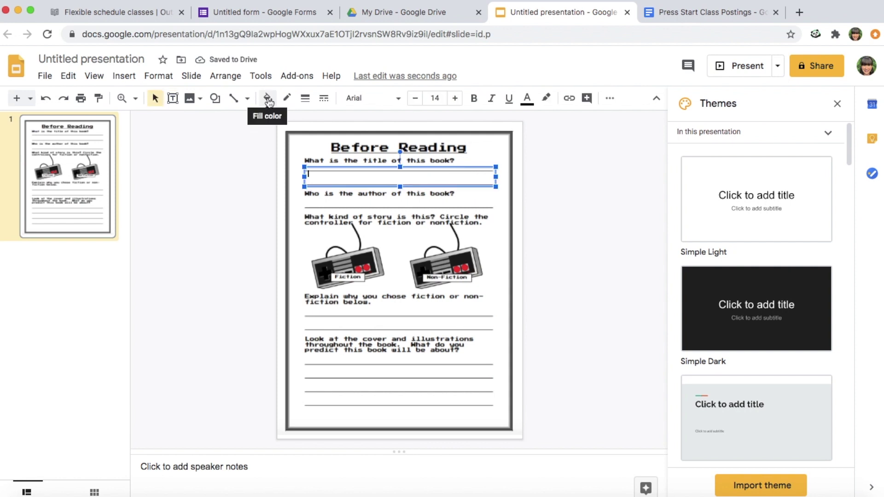
# Fill the title answer box with white, enter "They can fill in their answers." in it, and close the Themes pane.
pyautogui.click(268, 98)
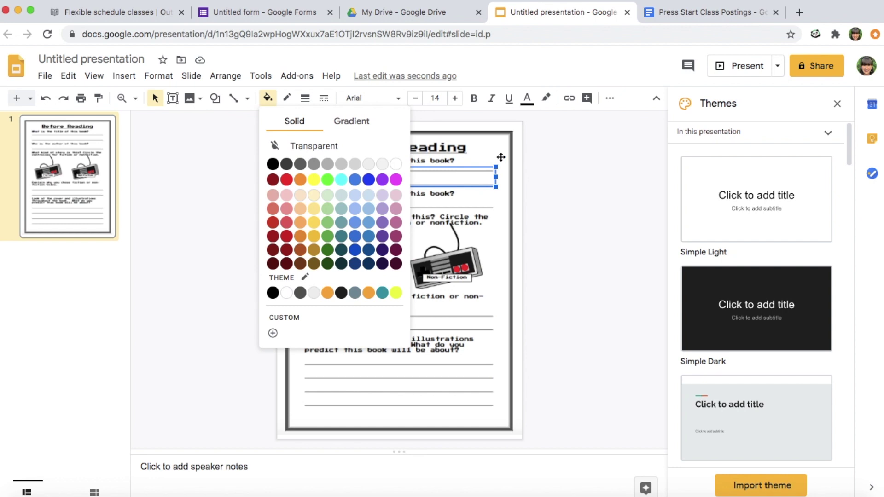
pyautogui.click(399, 168)
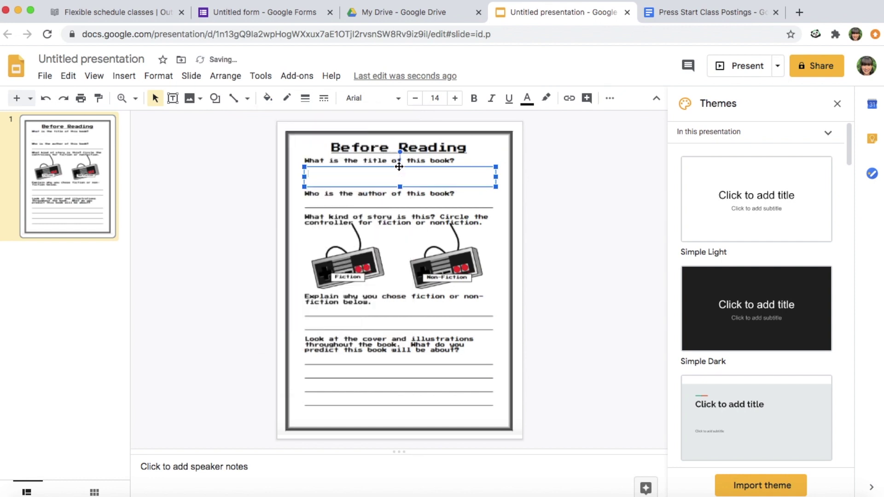
pyautogui.click(485, 147)
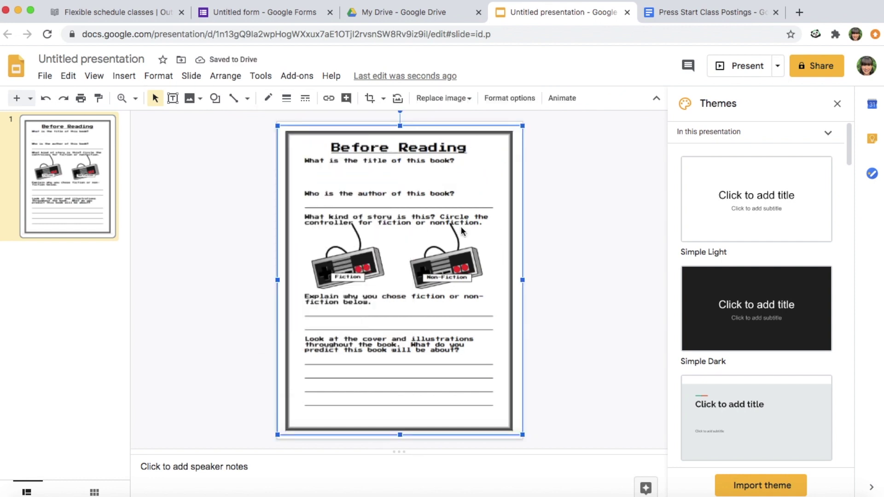
pyautogui.click(378, 173)
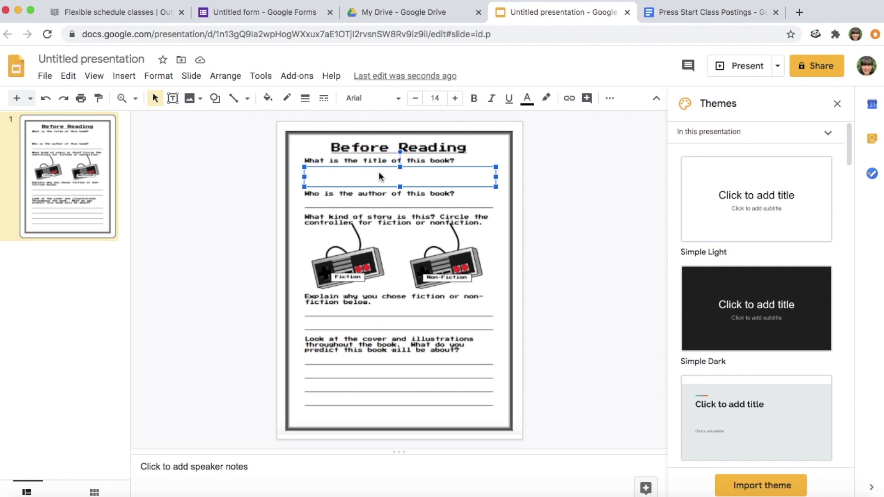
pyautogui.write('They can fill in their answers.')
pyautogui.click(837, 103)
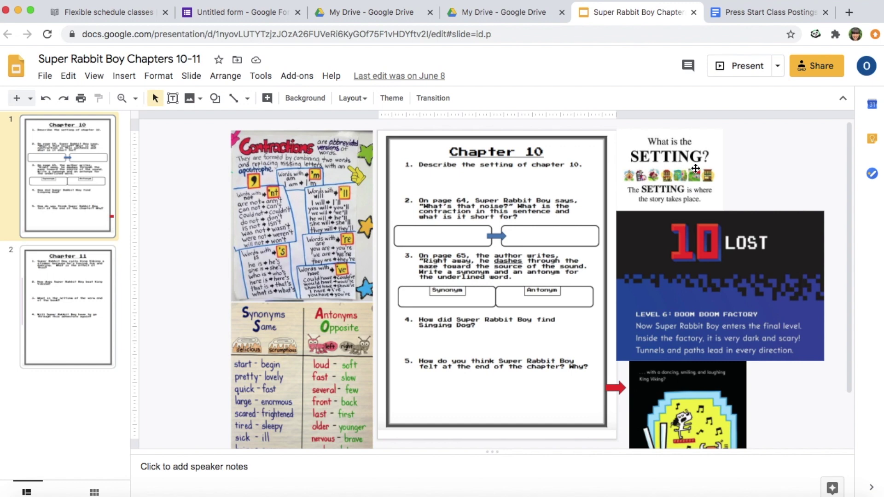
# Try placing the Predictions picture from the desktop beside the Chapter 11 slide, enlarge it, and remove it again.
pyautogui.press('Down')
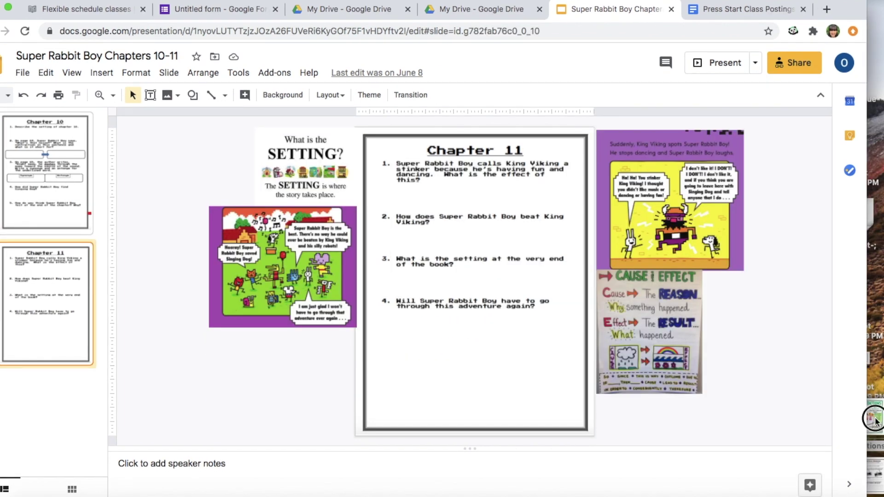
pyautogui.moveTo(875, 418); pyautogui.dragTo(249, 370)
pyautogui.moveTo(303, 429); pyautogui.dragTo(346, 421)
pyautogui.click(747, 384)
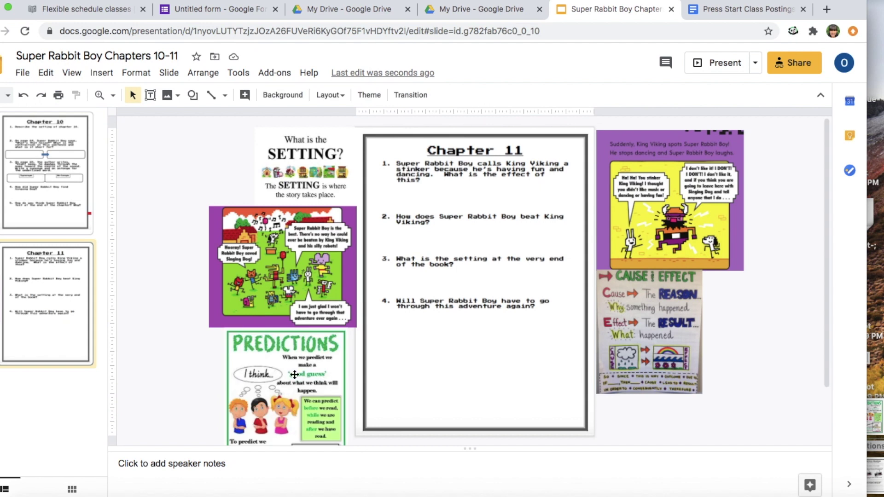
pyautogui.click(281, 396)
pyautogui.press('BackSpace')
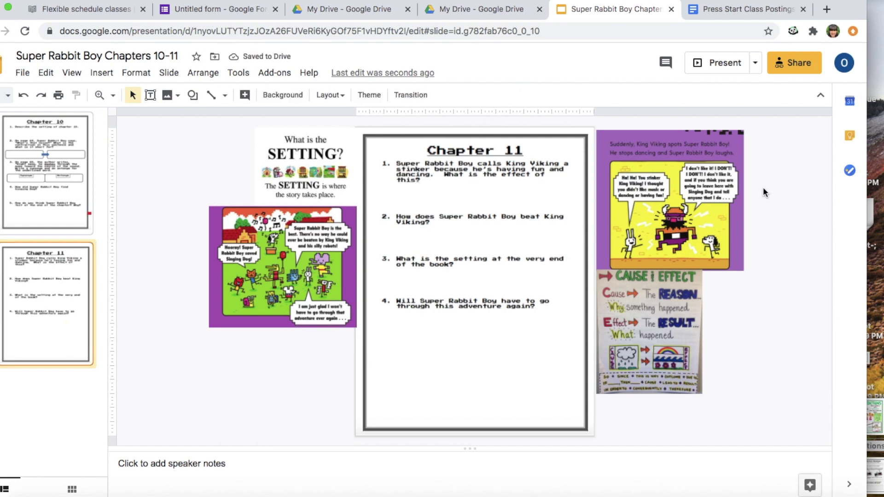
# Preview the Chapter 11 slide in full-screen presentation mode and return to editing.
pyautogui.click(428, 193)
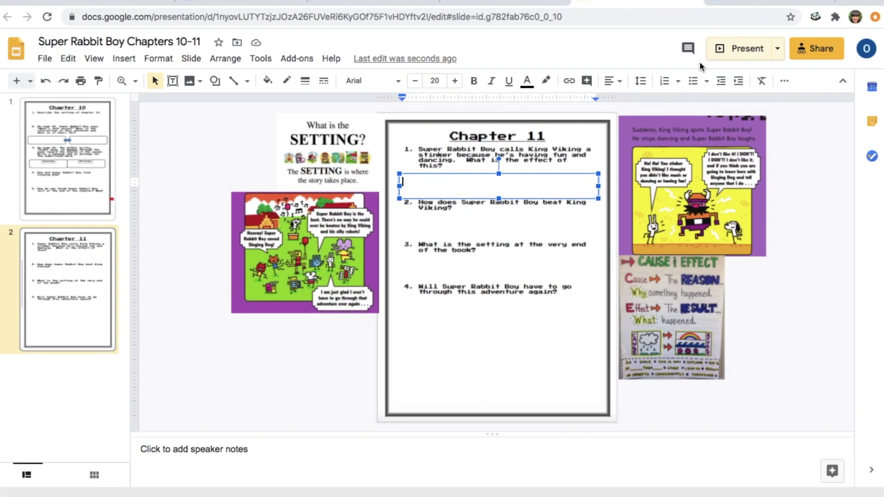
pyautogui.click(732, 49)
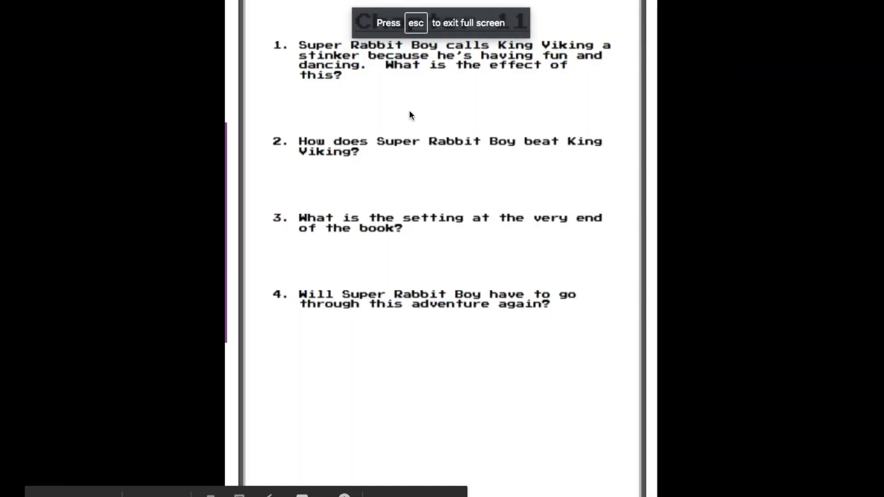
pyautogui.press('Escape')
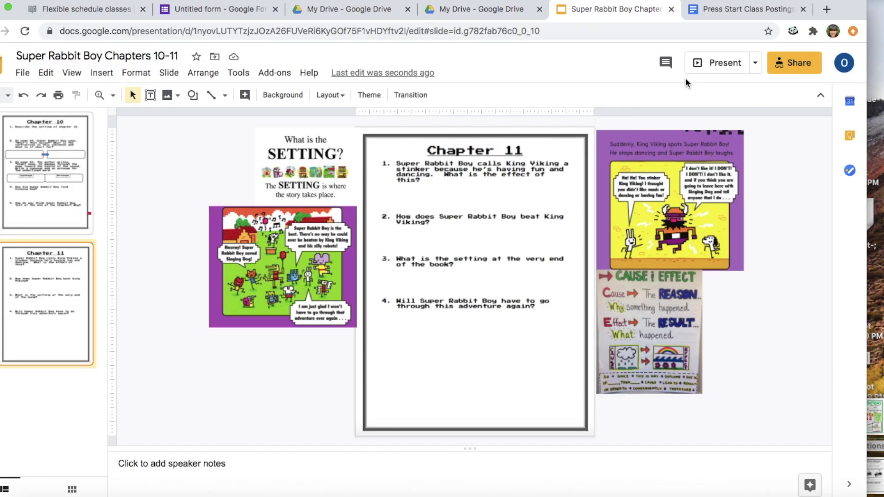
# Open the Super Rabbit Boy presentation's link sharing settings and copy its link with Anyone with the link as Viewer.
pyautogui.click(725, 10)
pyautogui.click(791, 66)
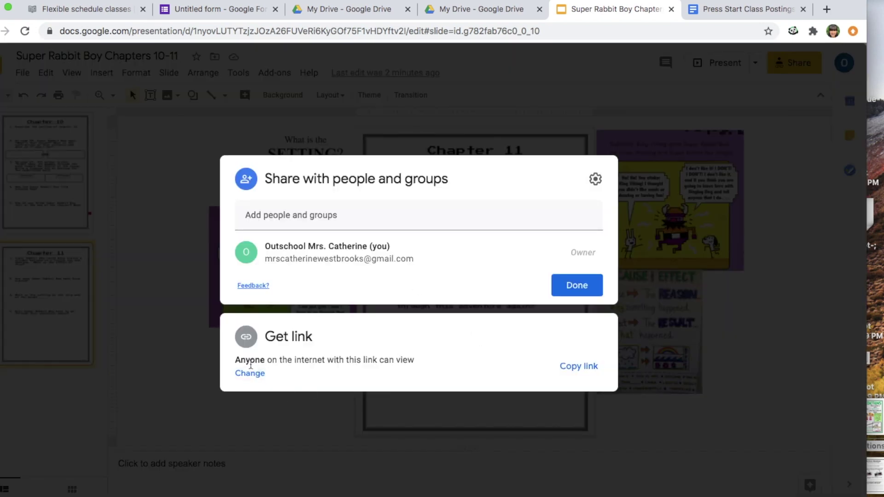
pyautogui.moveTo(236, 363); pyautogui.dragTo(416, 357)
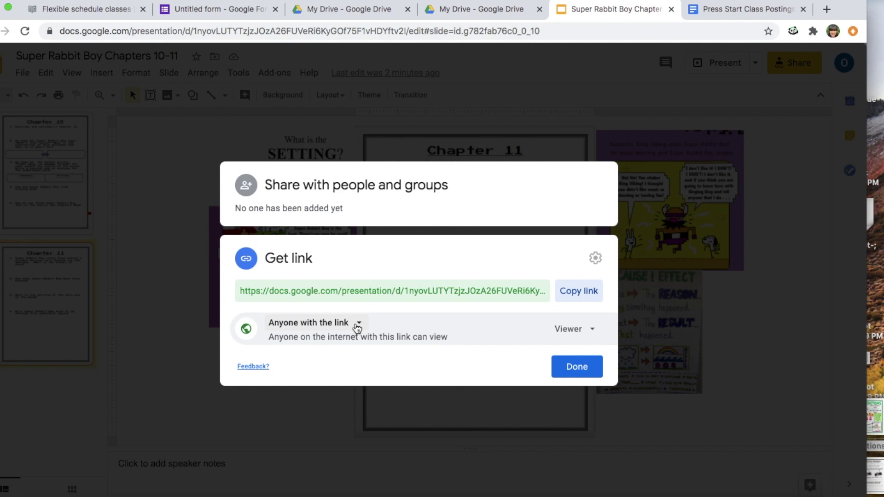
pyautogui.click(572, 292)
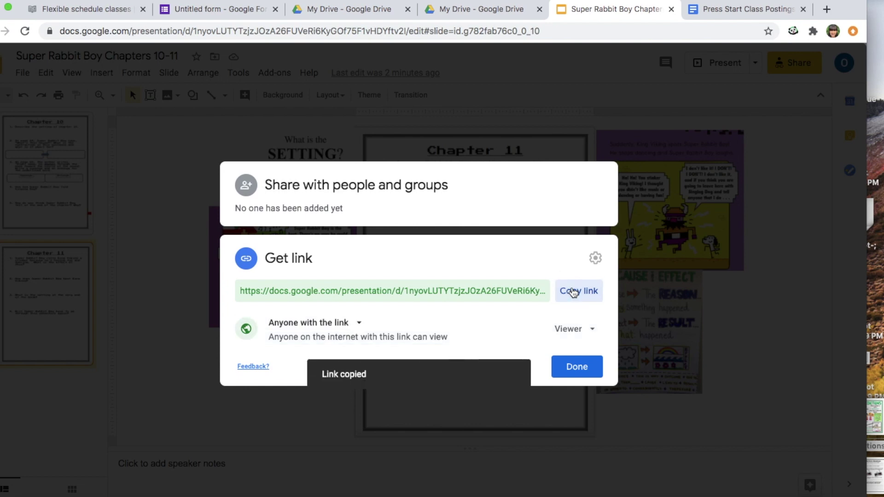
# Load the shared link in a new browser tab with its "edit?usp=sharing" ending replaced by "copy", and make a copy of the presentation.
pyautogui.click(826, 9)
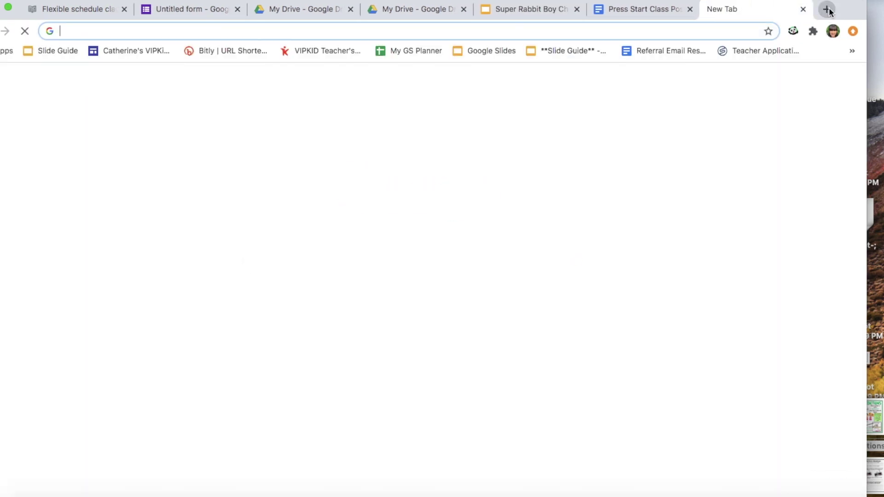
pyautogui.press('super+v')
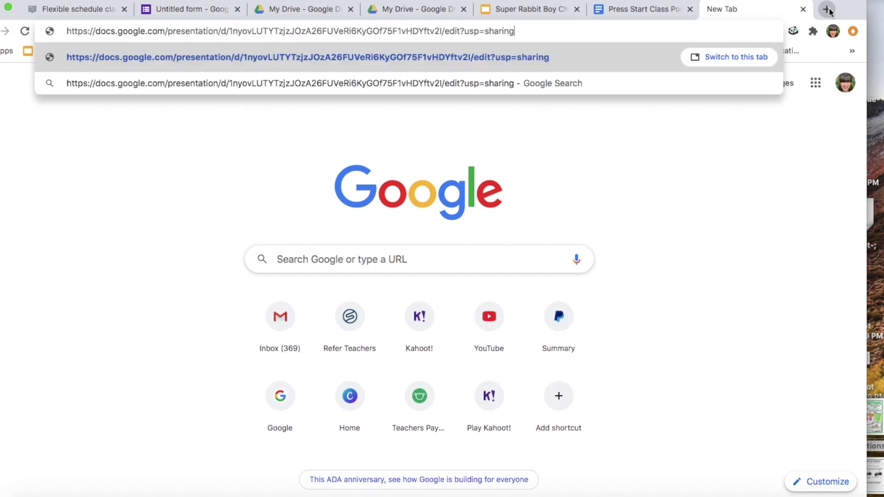
pyautogui.hotkey('shift', 'alt', 'Left')
pyautogui.hotkey('shift', 'alt', 'Left')
pyautogui.hotkey('shift', 'alt', 'Left')
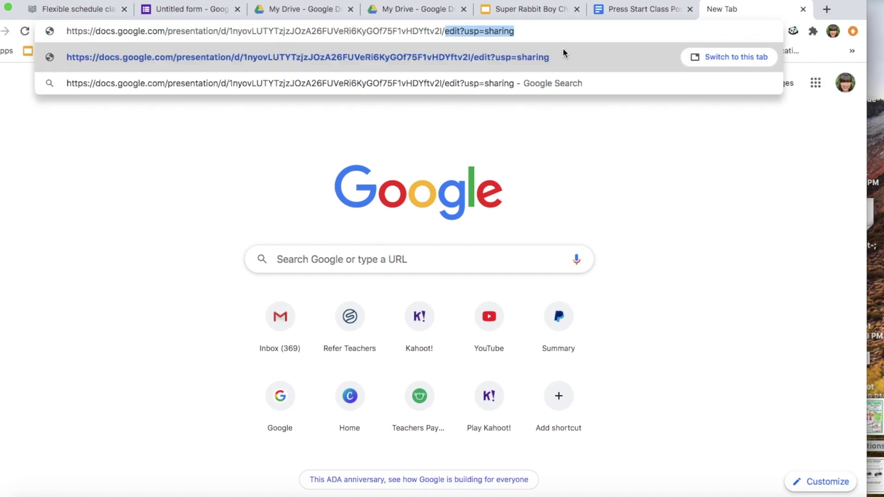
pyautogui.write('copy')
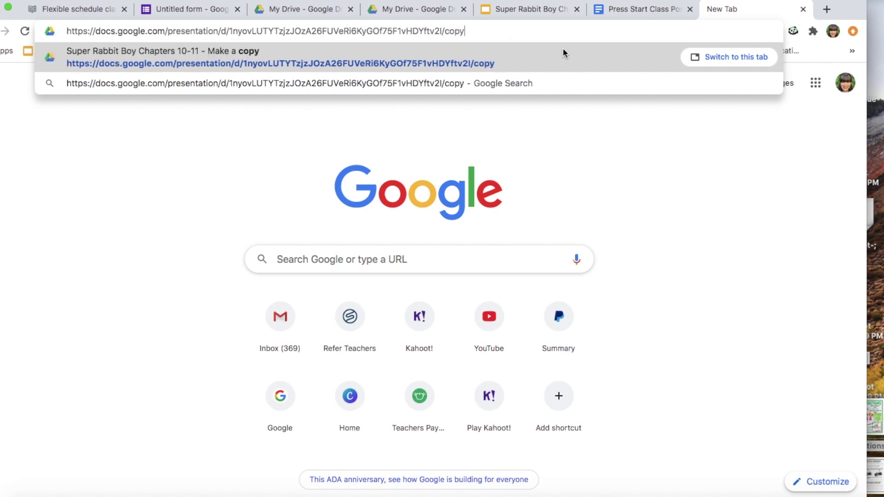
pyautogui.press('Return')
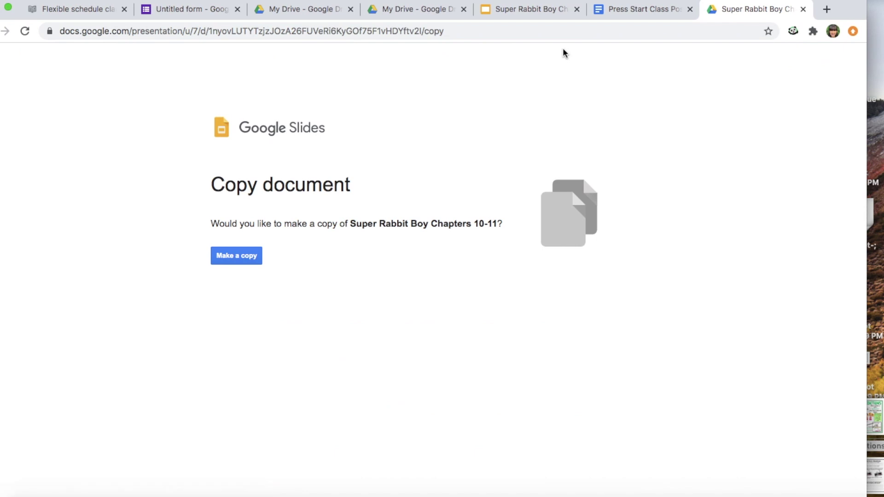
pyautogui.click(237, 259)
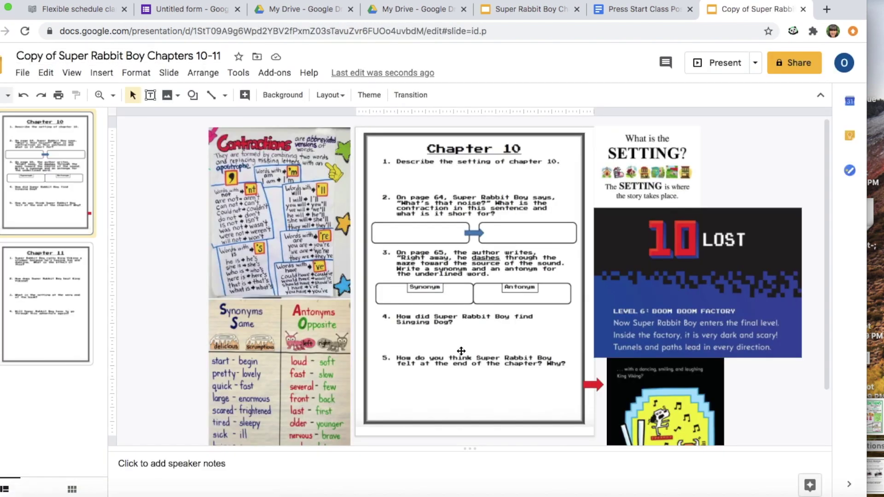
pyautogui.click(788, 68)
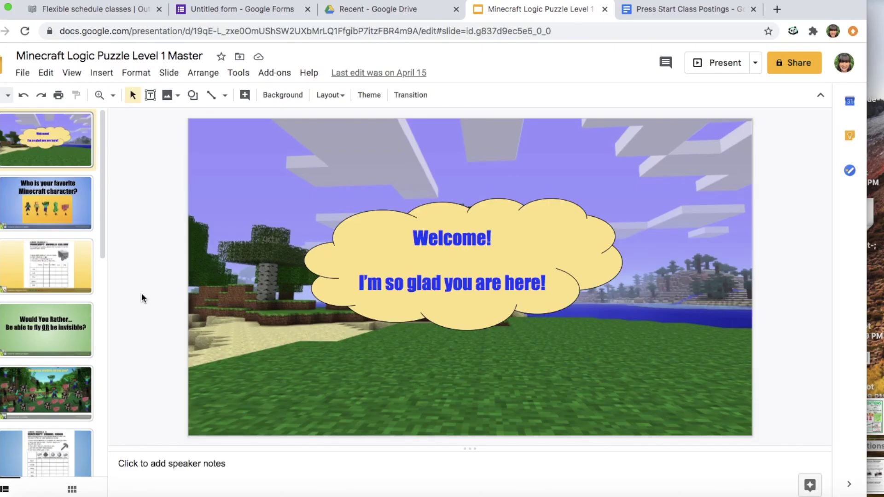
# Open the Pear Deck add-on in the Minecraft Logic Puzzle Level 1 Master presentation.
pyautogui.click(272, 78)
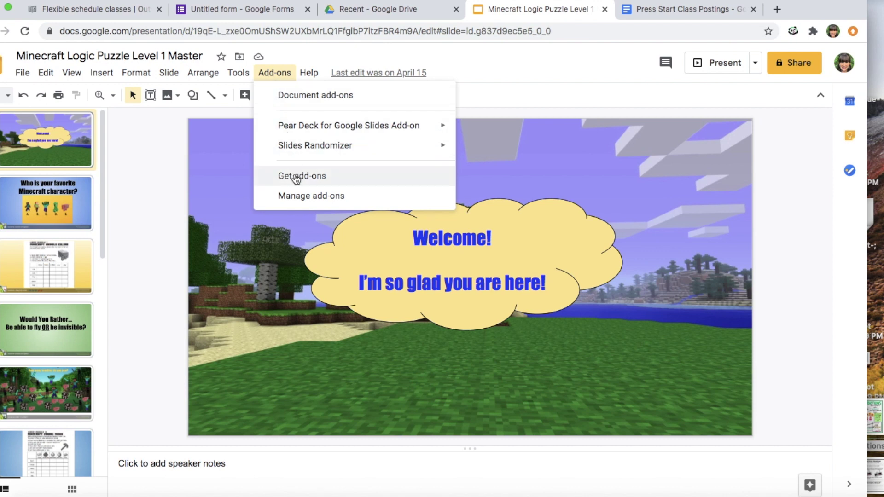
pyautogui.moveTo(328, 132)
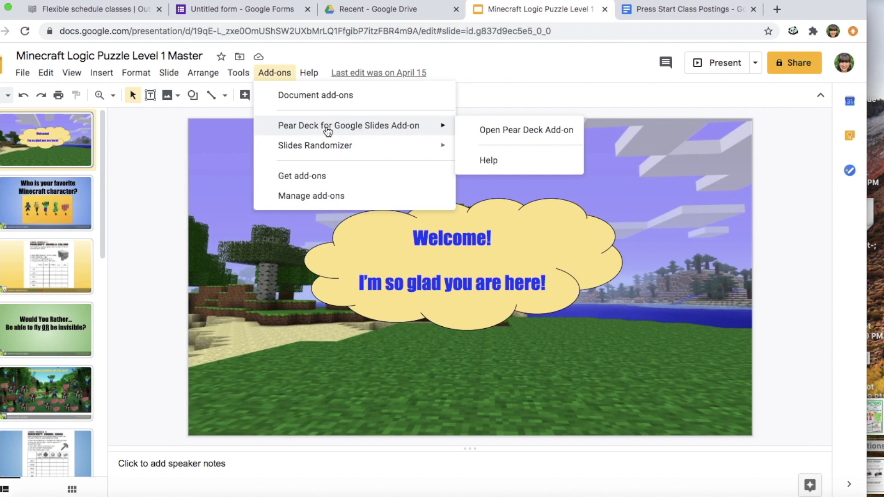
pyautogui.click(481, 125)
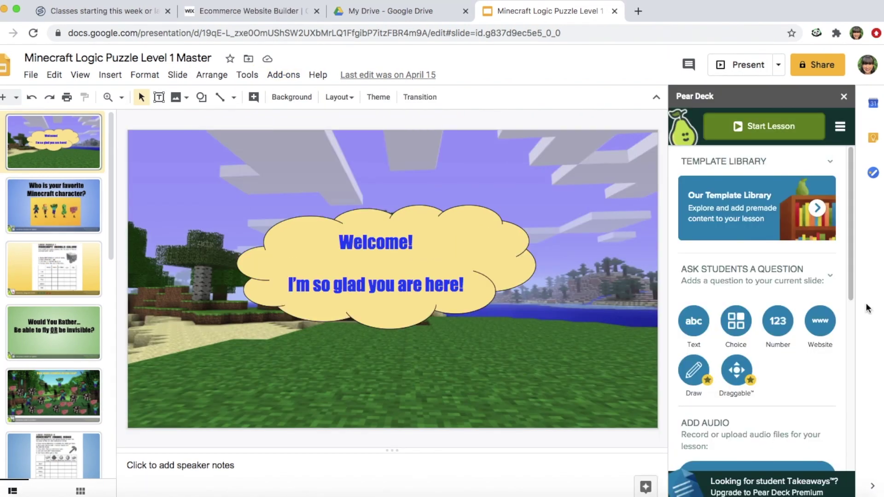
# Turn Pear Deck's Require Student Logins option on and switch it back off.
pyautogui.click(839, 127)
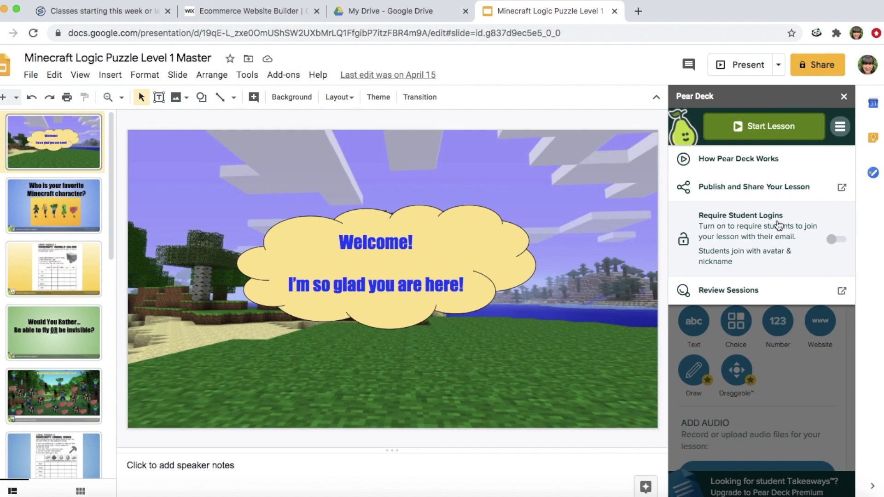
pyautogui.click(831, 240)
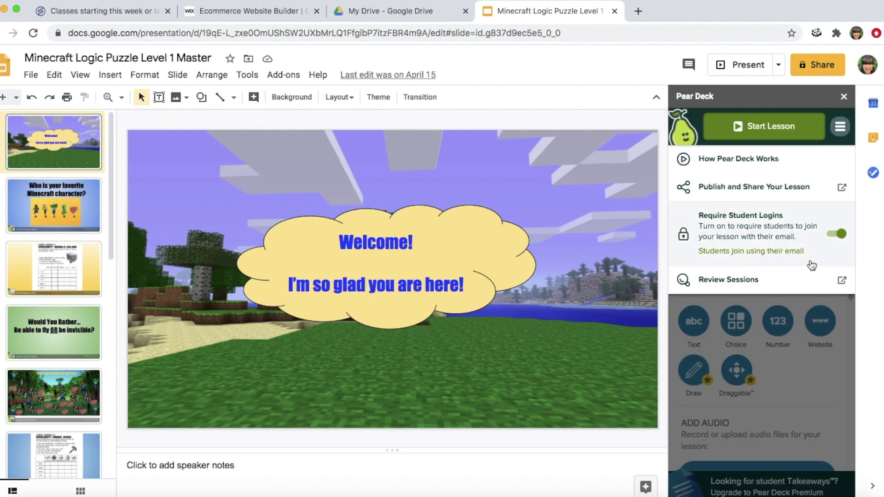
pyautogui.click(841, 237)
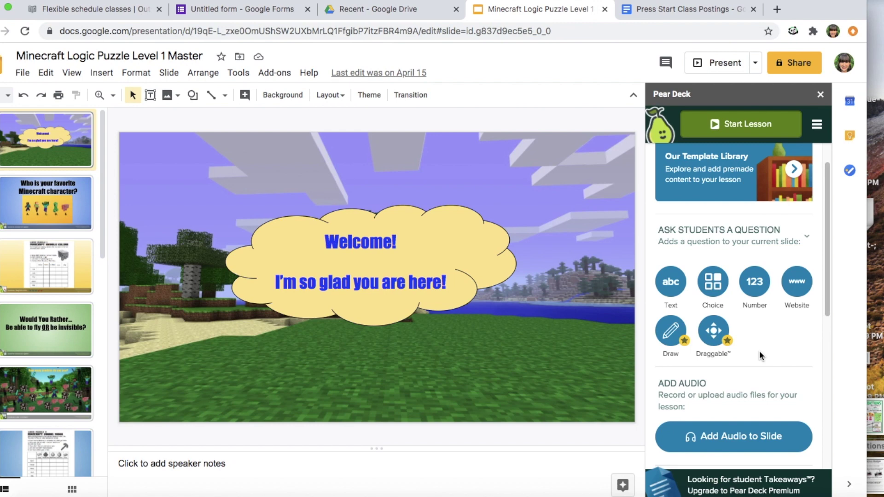
# Preview Pear Deck's text response and multiple choice question options, closing each without updating the slide.
pyautogui.click(671, 284)
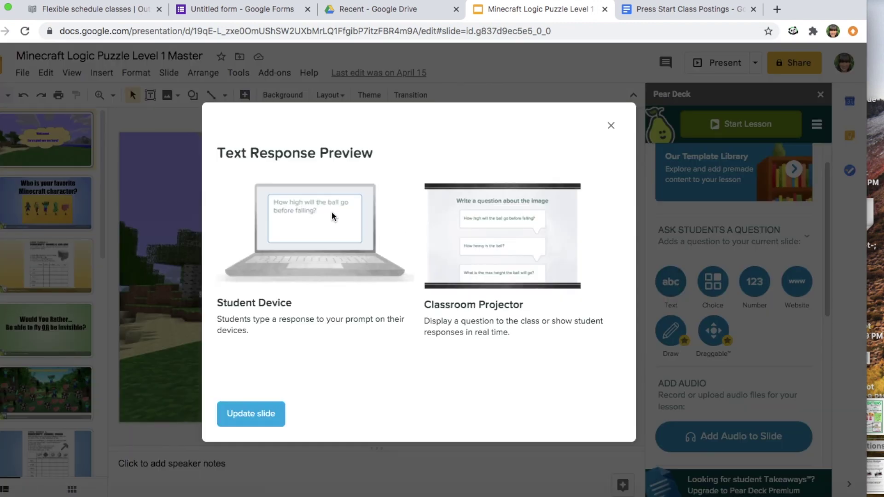
pyautogui.click(611, 125)
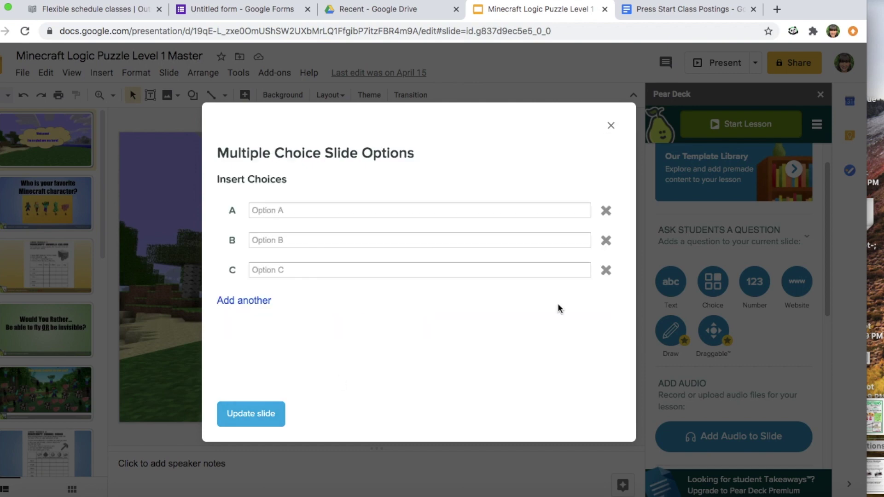
pyautogui.click(611, 125)
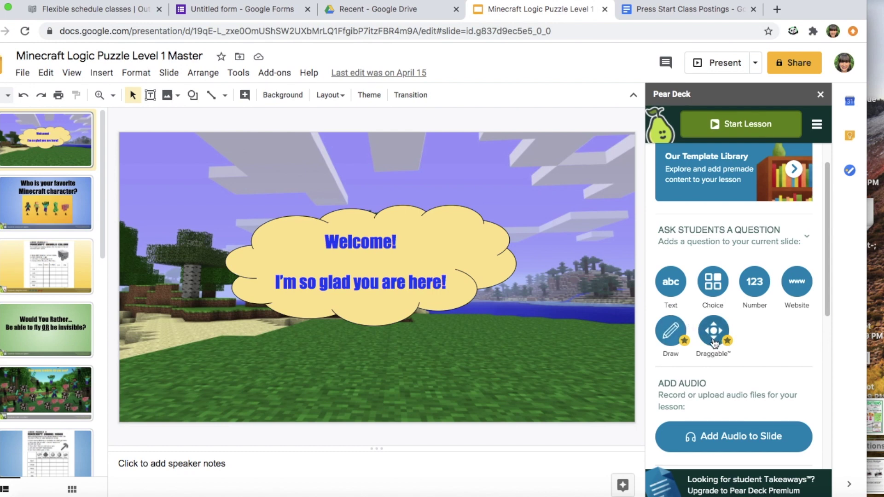
# Look through the remaining Pear Deck add-on options and open the "Who is your favorite Minecraft character?" slide.
pyautogui.scroll(-10, 807, 260)
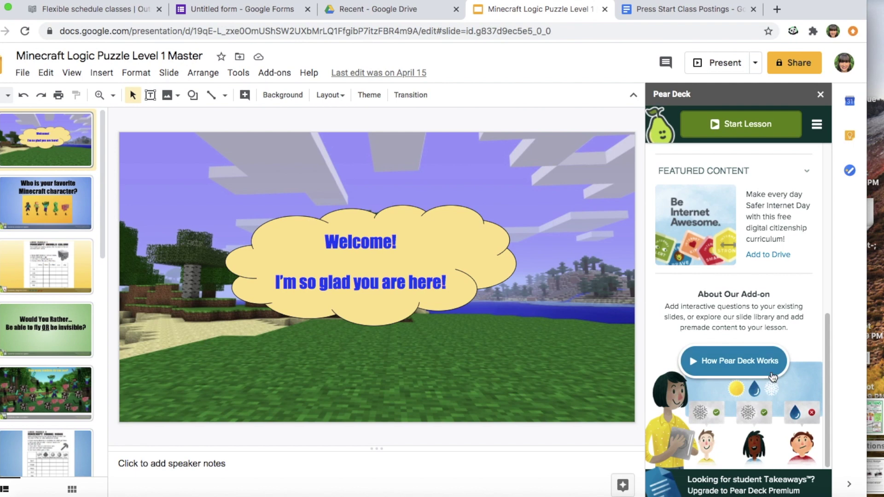
pyautogui.scroll(4, 769, 275)
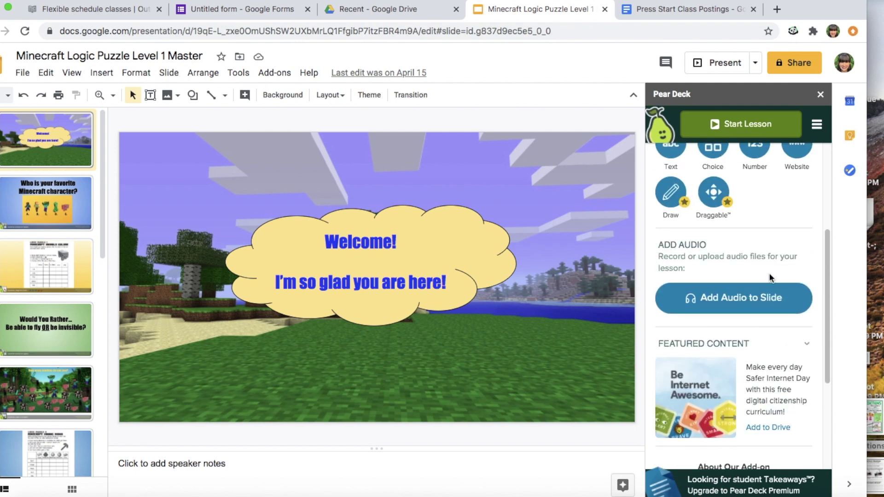
pyautogui.scroll(5, 769, 273)
pyautogui.click(67, 207)
pyautogui.click(78, 143)
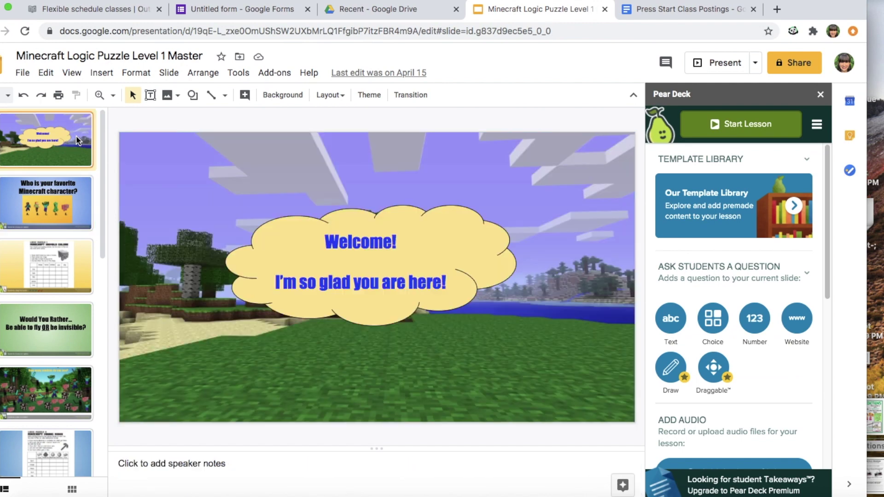
pyautogui.click(67, 213)
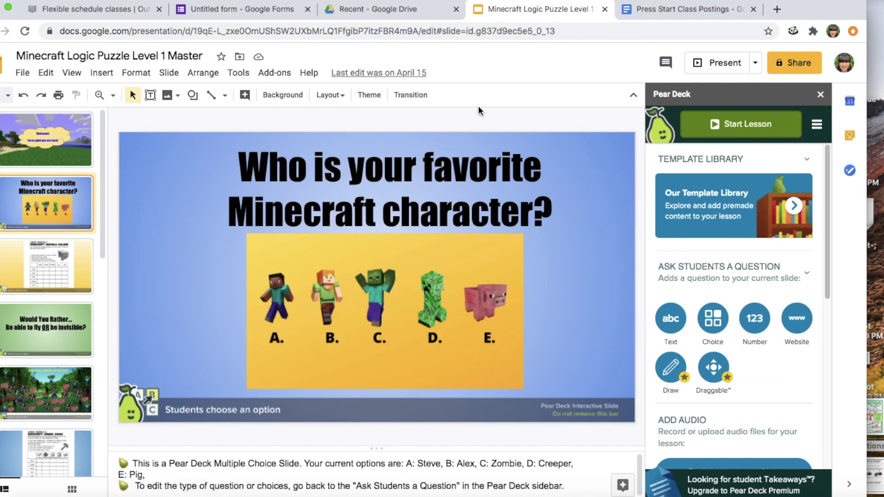
# Start the Pear Deck lesson as a Student-Paced Activity and copy the link for students.
pyautogui.click(699, 135)
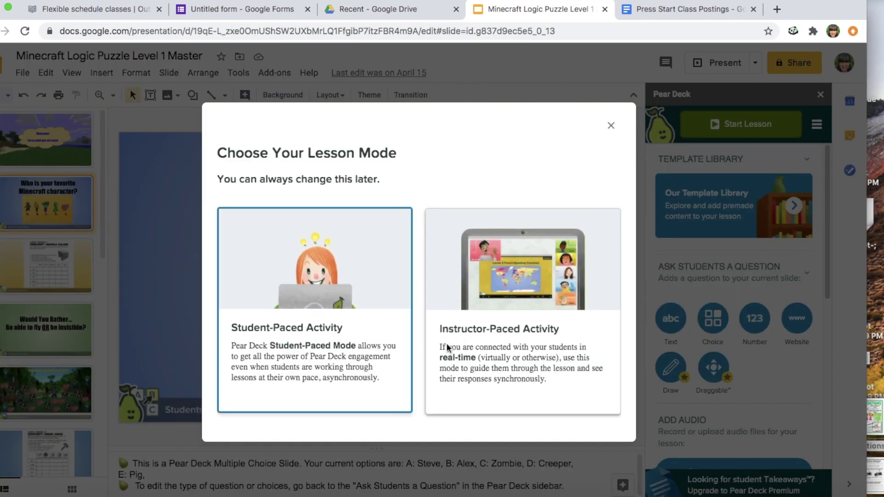
pyautogui.click(323, 305)
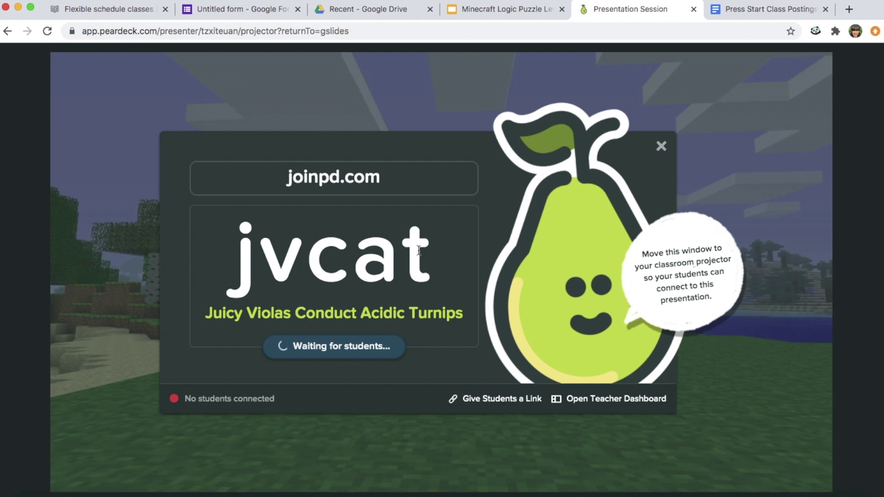
pyautogui.click(479, 400)
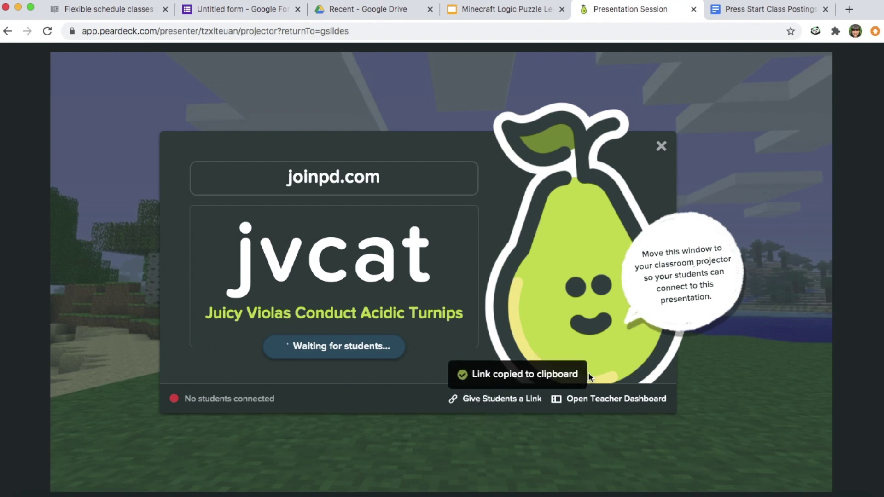
# Load the copied student link in a new browser tab.
pyautogui.click(848, 9)
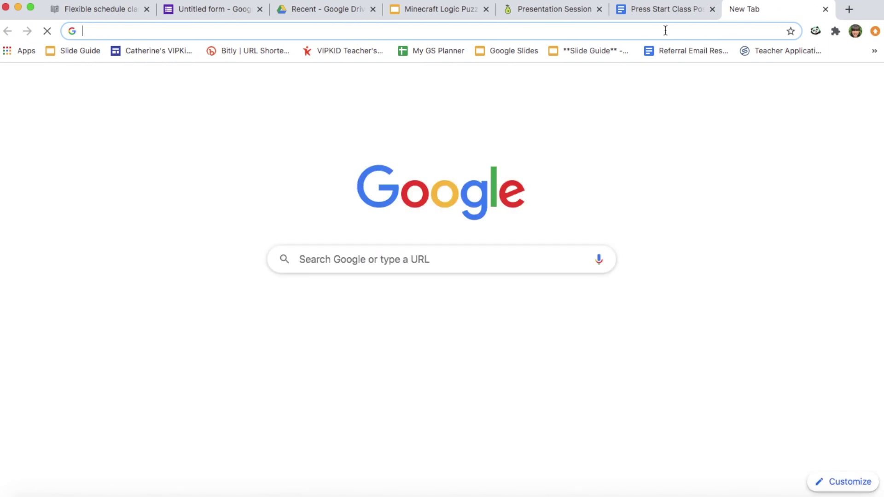
pyautogui.press('super+v')
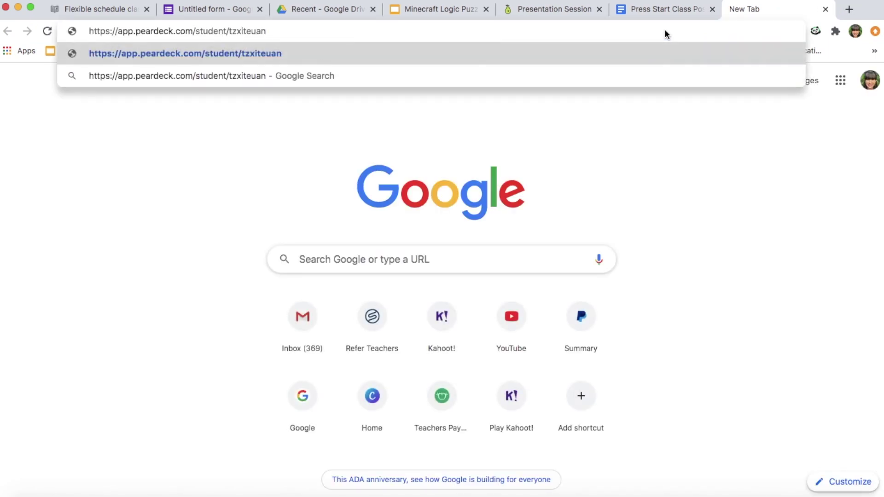
pyautogui.press('Return')
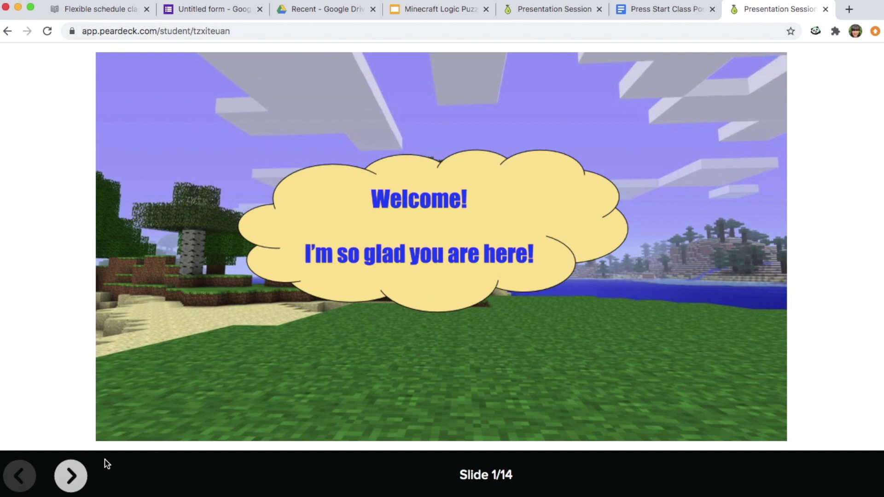
# Answer the favorite Minecraft character question with Alex and continue to the logic puzzle slide.
pyautogui.click(72, 475)
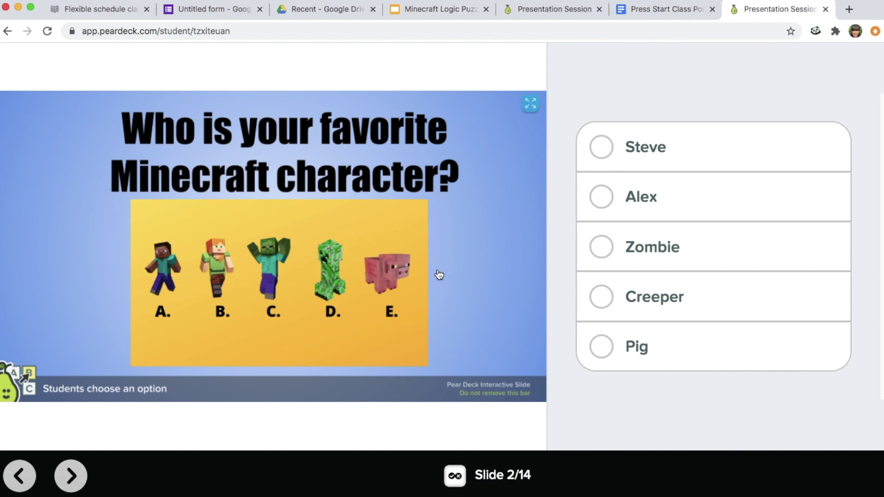
pyautogui.click(603, 195)
pyautogui.click(72, 479)
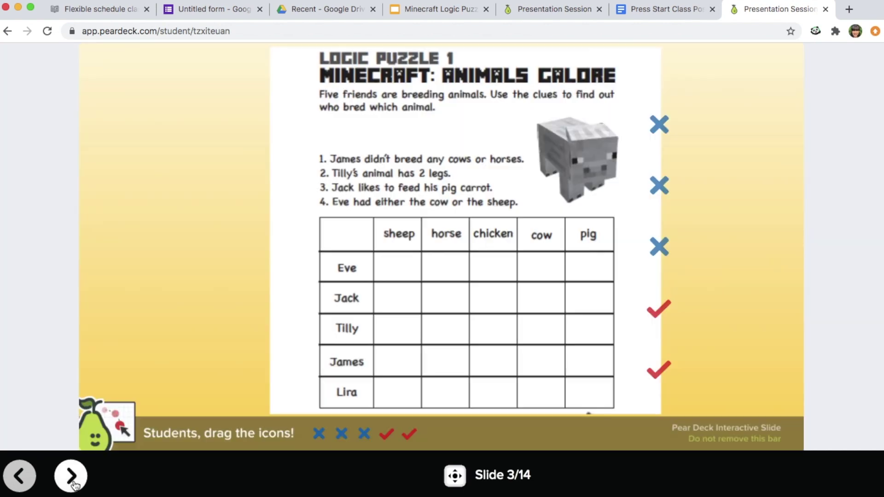
# Place two blue crosses in Eve's row of the Animals Galore puzzle, and answer 7 for the number of zombies.
pyautogui.moveTo(661, 120); pyautogui.dragTo(386, 265)
pyautogui.moveTo(659, 185); pyautogui.dragTo(532, 267)
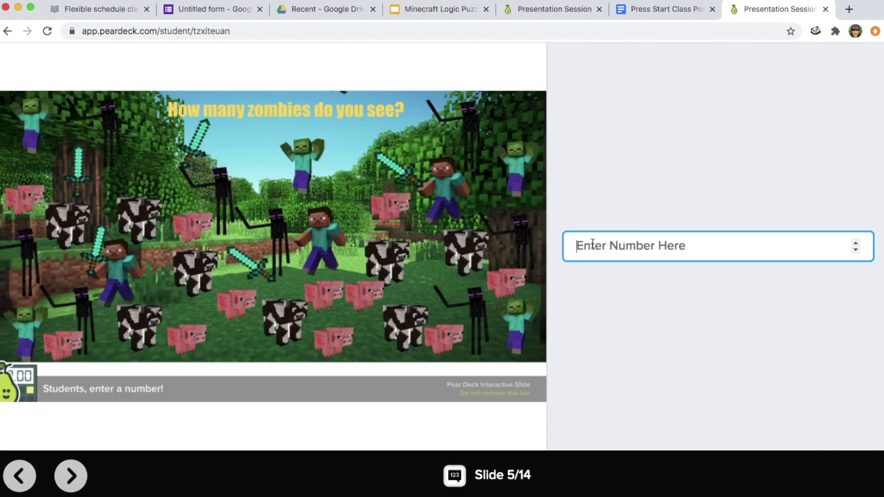
pyautogui.write('7')
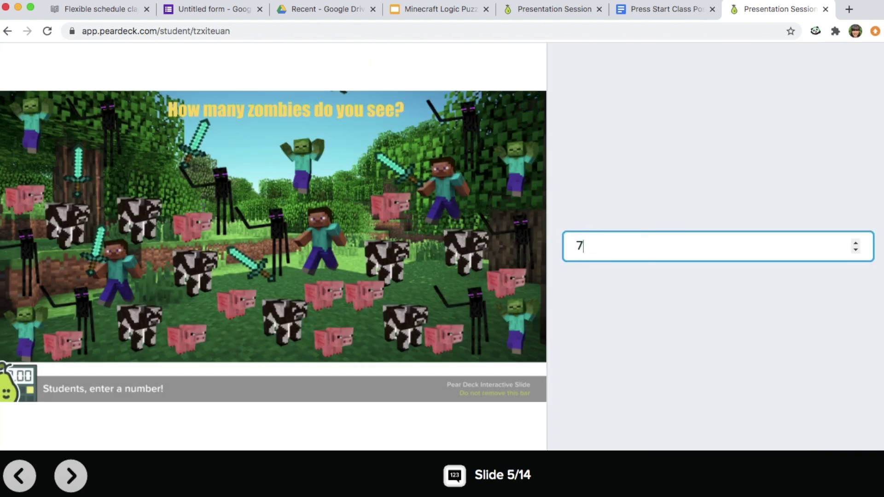
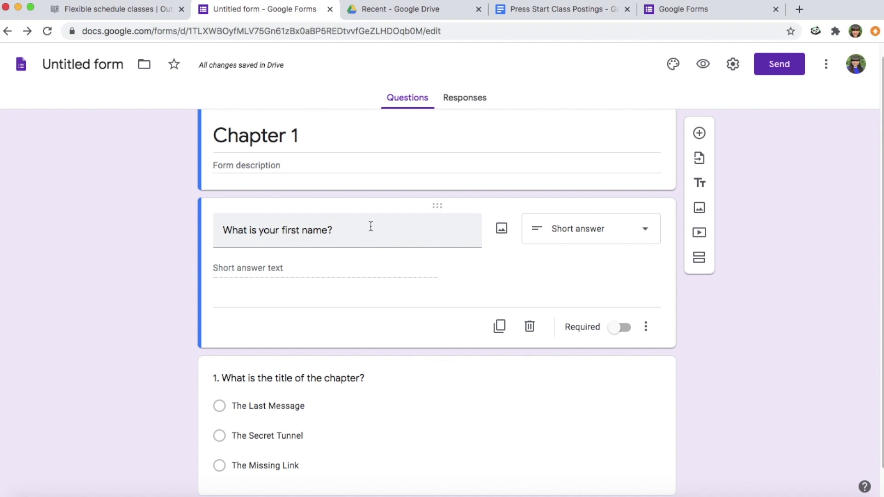
# Add a blank question after the chapter title question in the Chapter 1 form and open its question type choices.
pyautogui.click(295, 378)
pyautogui.scroll(-3, 736, 209)
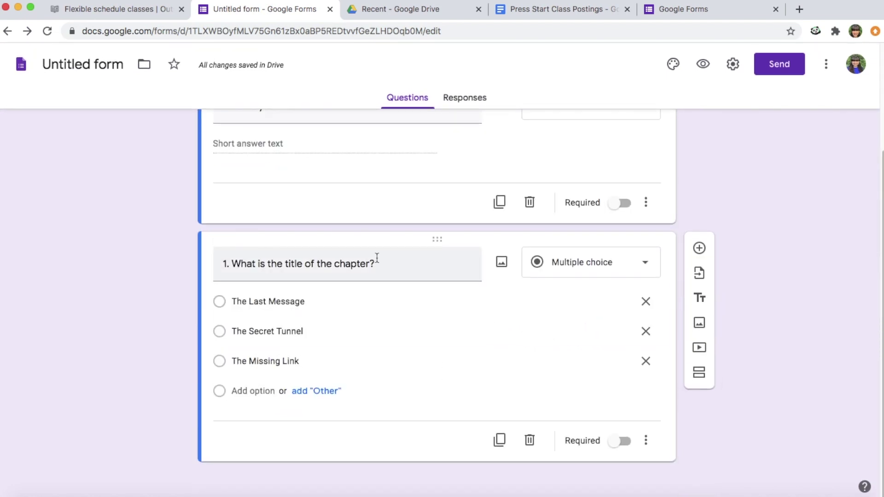
pyautogui.click(699, 249)
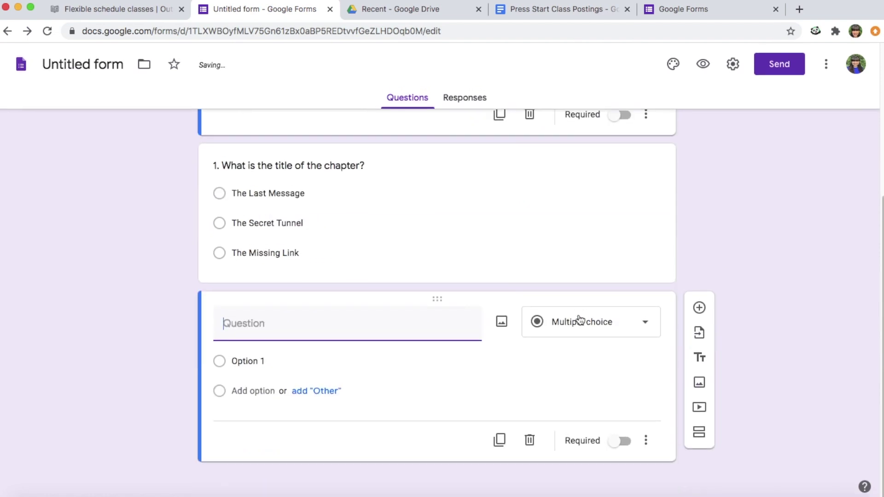
pyautogui.click(579, 319)
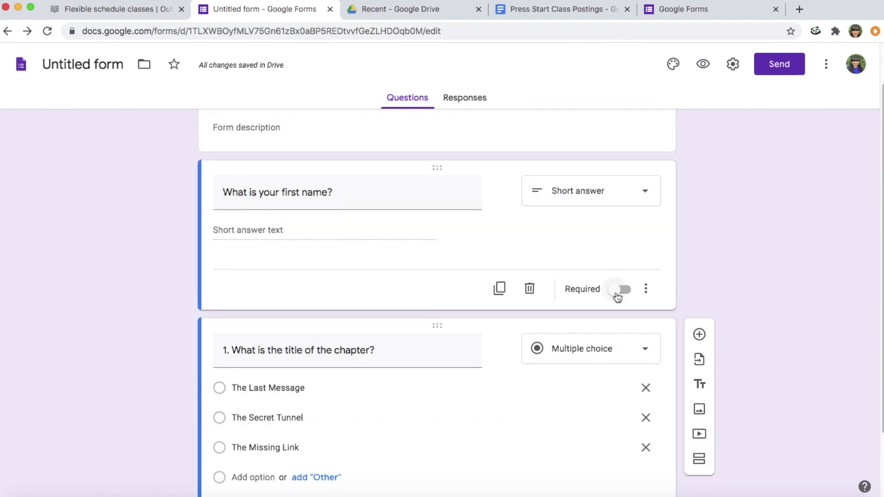
# Turn the first name question's Required option on and back off, and try moving the chapter title question.
pyautogui.click(617, 297)
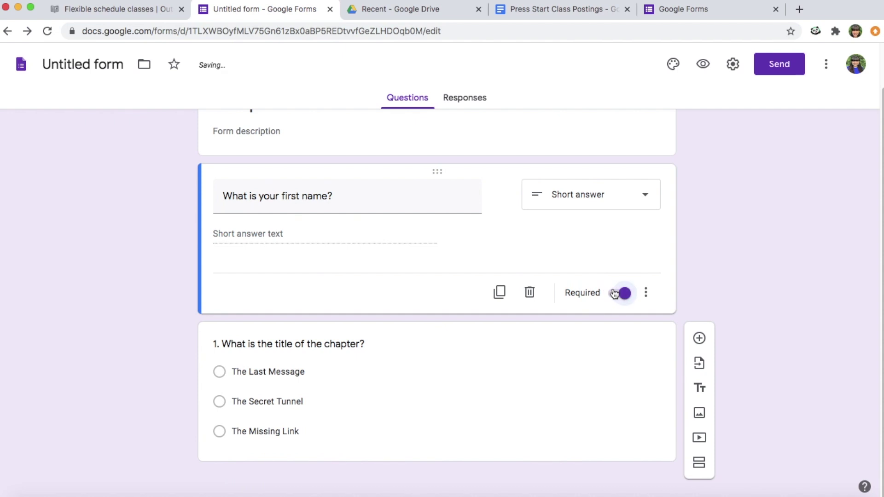
pyautogui.click(618, 295)
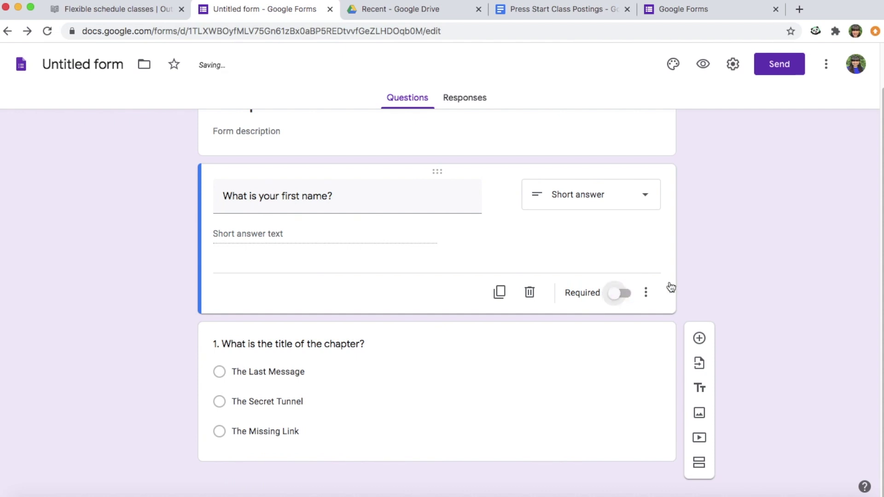
pyautogui.click(700, 442)
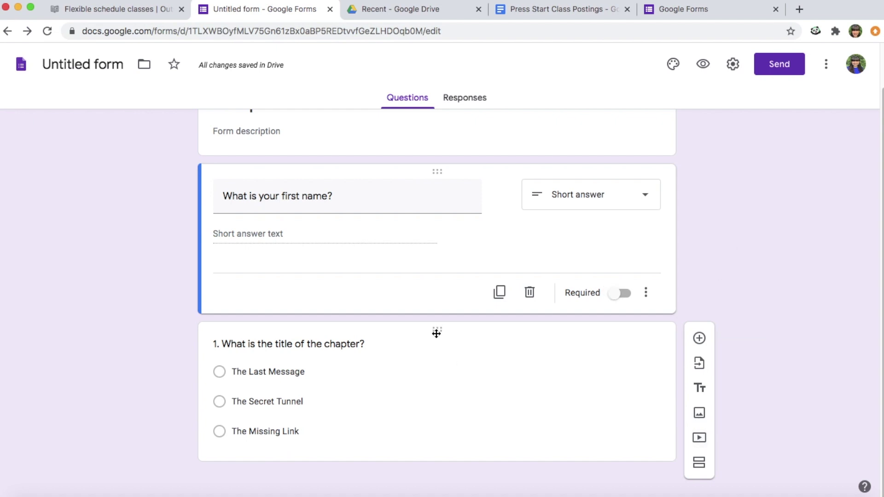
pyautogui.moveTo(437, 330); pyautogui.dragTo(433, 368)
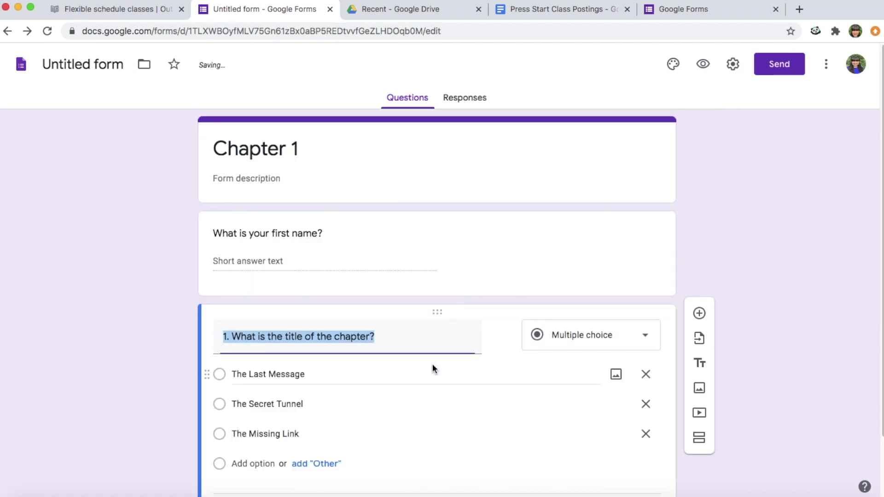
pyautogui.click(658, 290)
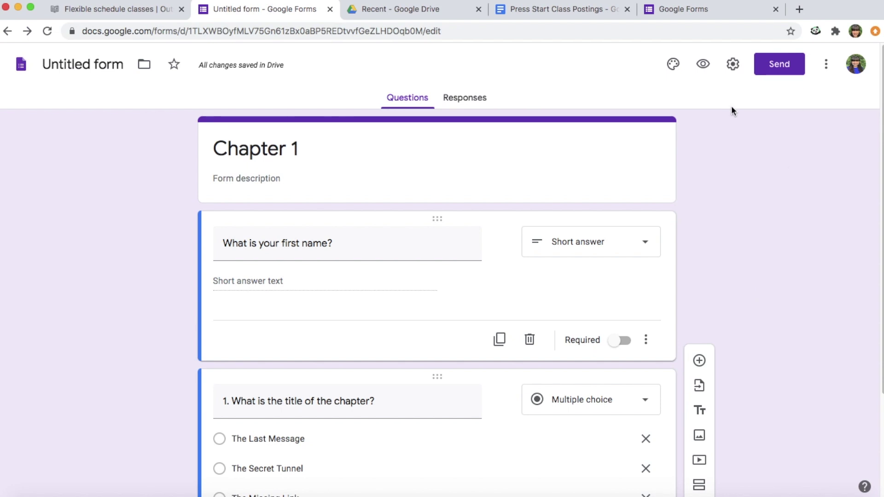
# Turn the form's restriction to users in the organization on and back off, and save the settings.
pyautogui.click(733, 64)
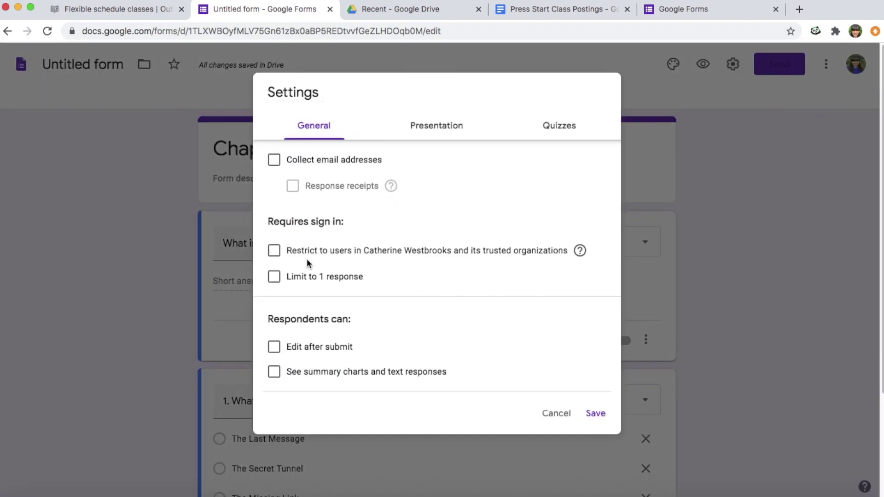
pyautogui.click(274, 252)
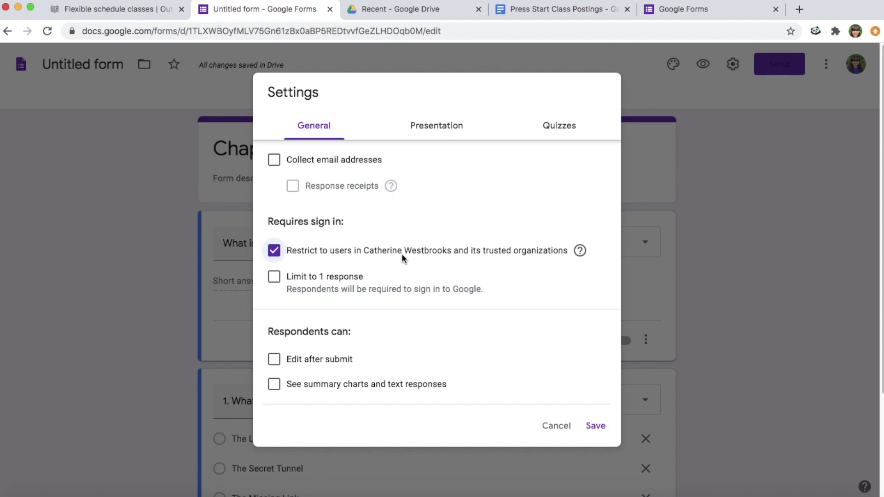
pyautogui.click(274, 251)
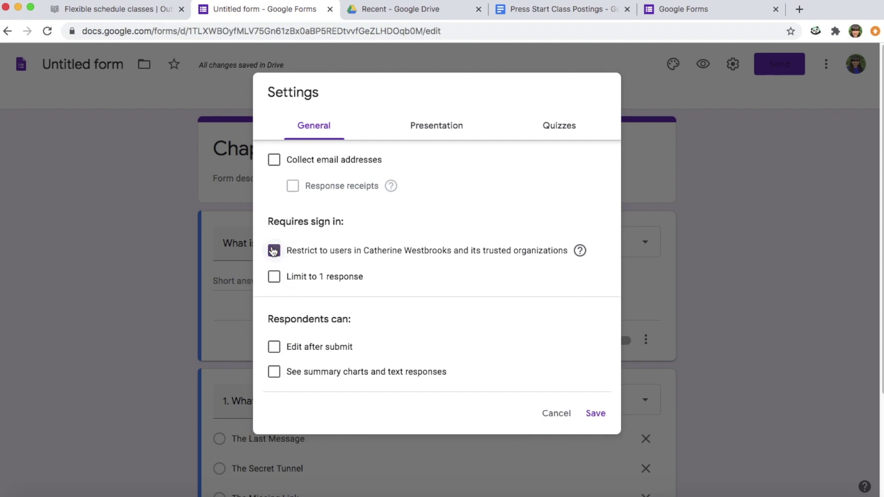
pyautogui.click(595, 413)
# Set the email message for sending the Chapter 1 form to "Hello! Please complete your assignment!".
pyautogui.click(775, 68)
pyautogui.tripleClick(362, 330)
pyautogui.write('He')
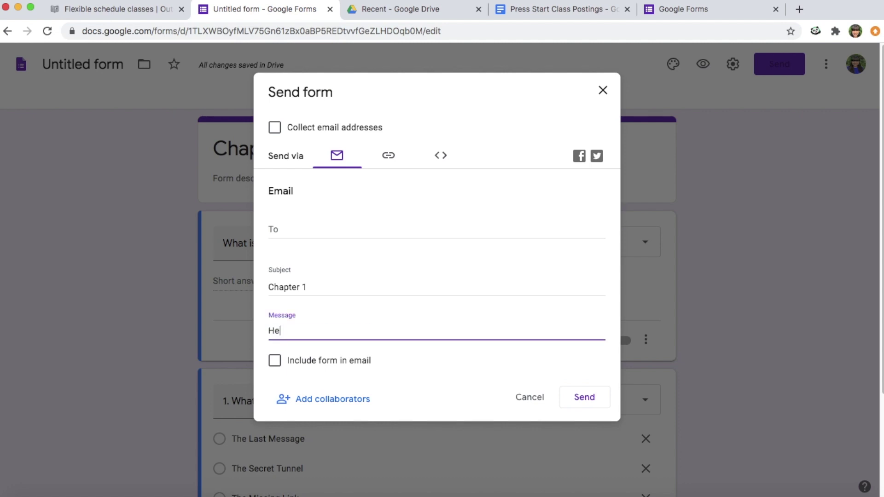
pyautogui.write('llo! Please complete your assignment!')
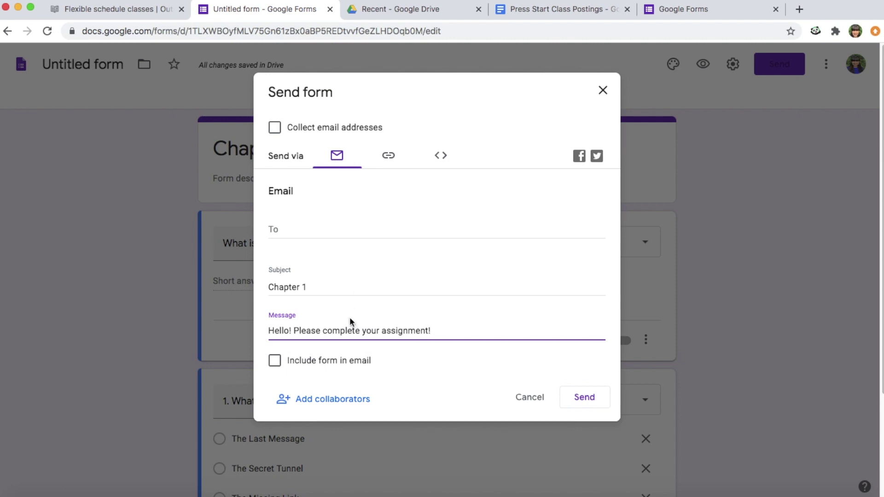
# Copy the form's shortened link and load it in a new browser tab.
pyautogui.click(389, 157)
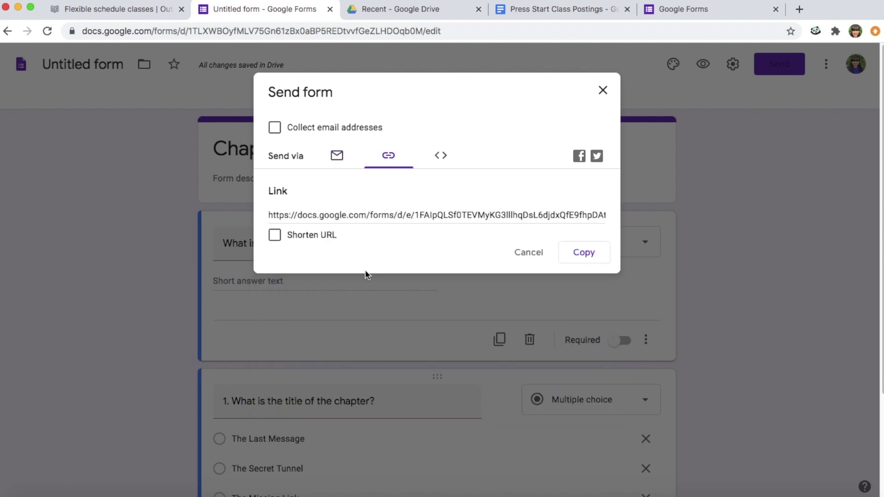
pyautogui.click(276, 235)
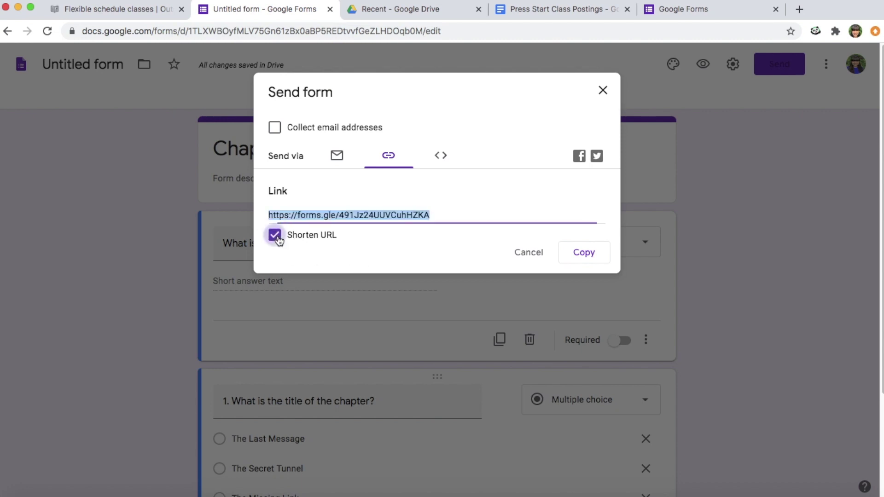
pyautogui.click(580, 253)
pyautogui.click(800, 9)
pyautogui.press('super+v')
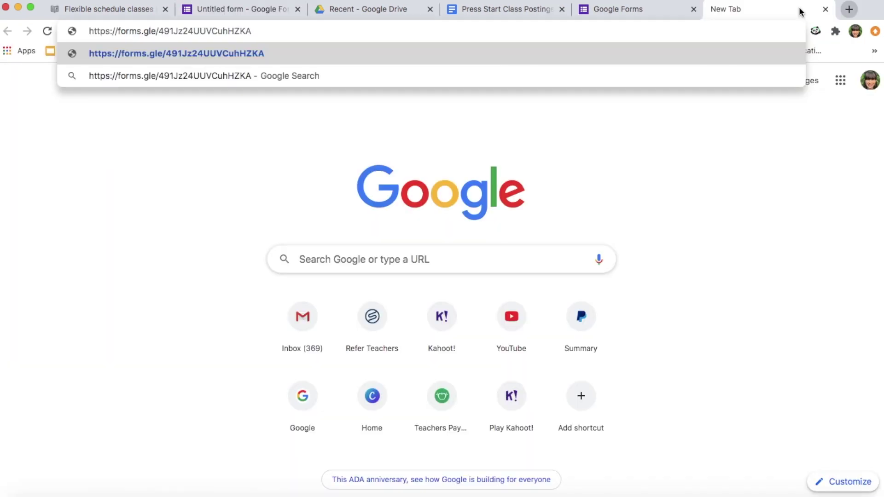
pyautogui.press('Return')
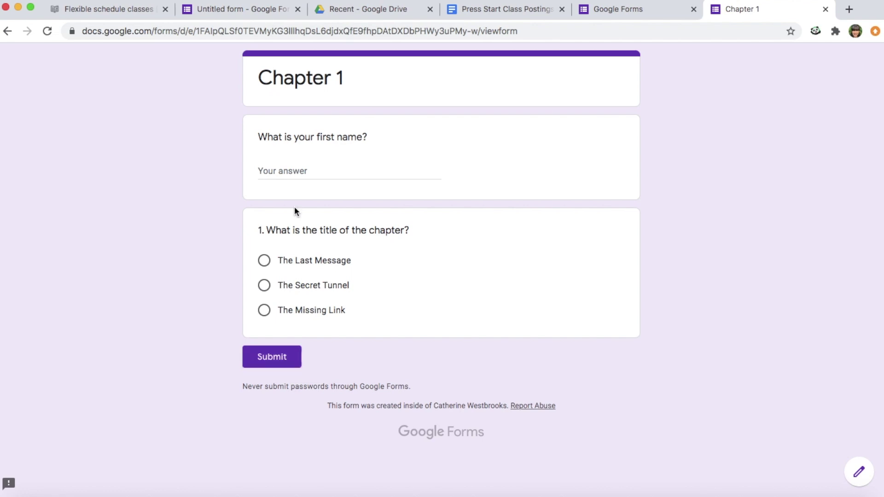
# Close the opened Chapter 1 form tab, check the form's responses, and return to its questions.
pyautogui.press('super+w')
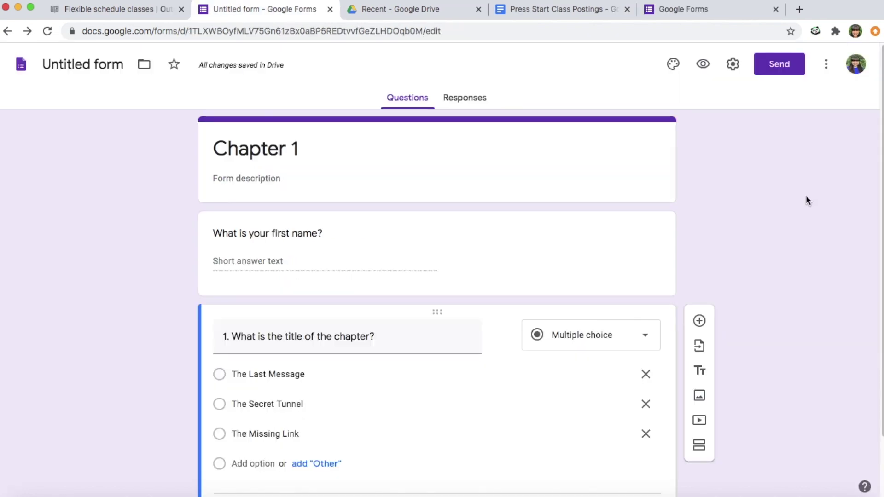
pyautogui.click(465, 98)
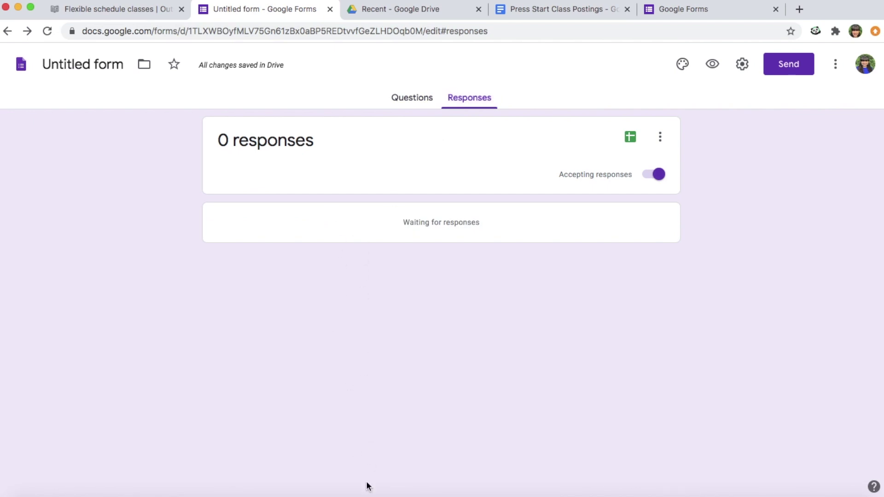
pyautogui.press('super+bracketleft')
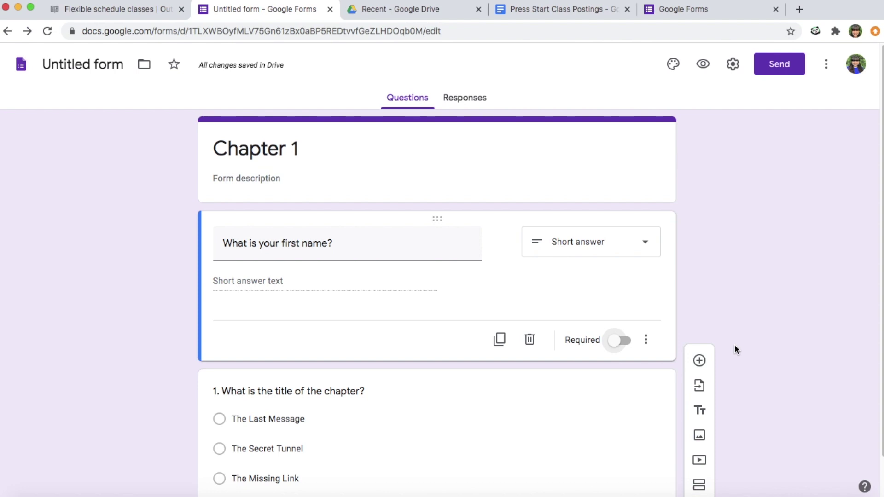
# Close the form, search Kahoot! Discover for "synonyms", and open the SYNONYMS kahoot with 15 questions.
pyautogui.press('super+w')
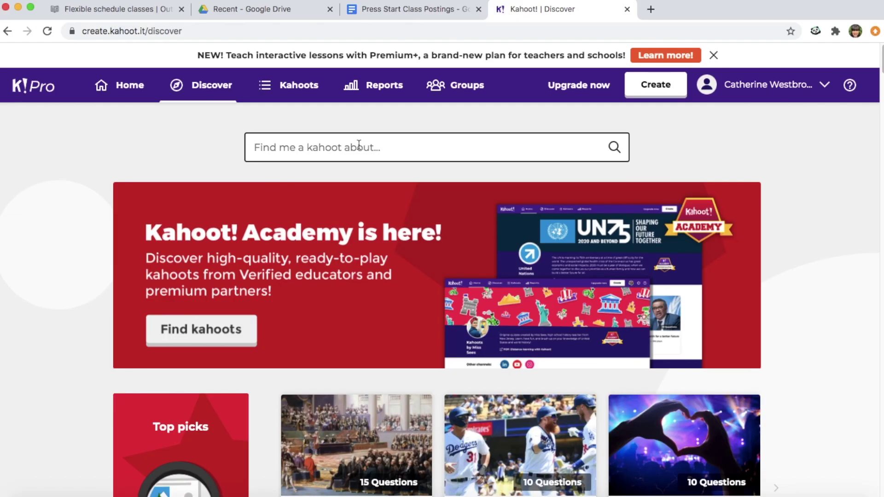
pyautogui.click(359, 144)
pyautogui.write('synon')
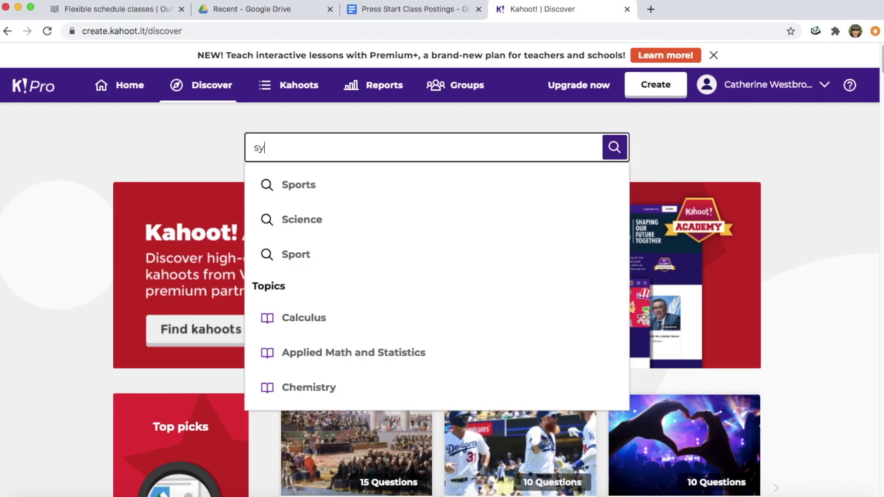
pyautogui.click(308, 185)
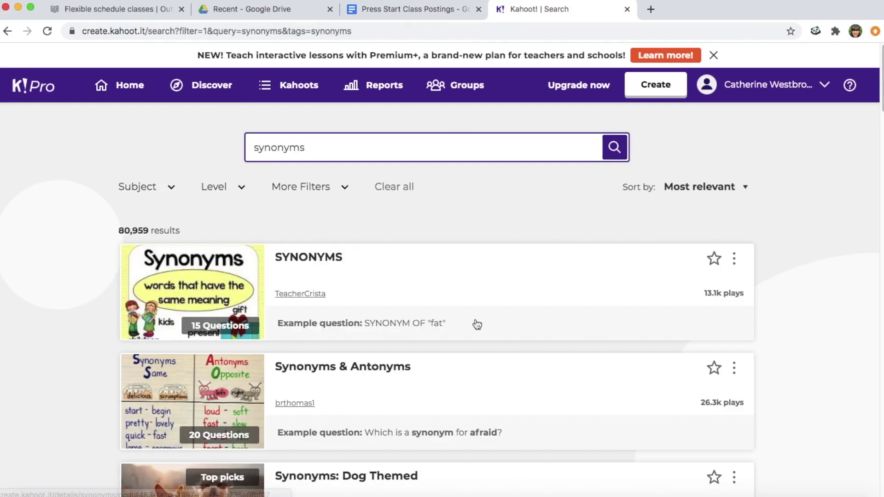
pyautogui.click(323, 266)
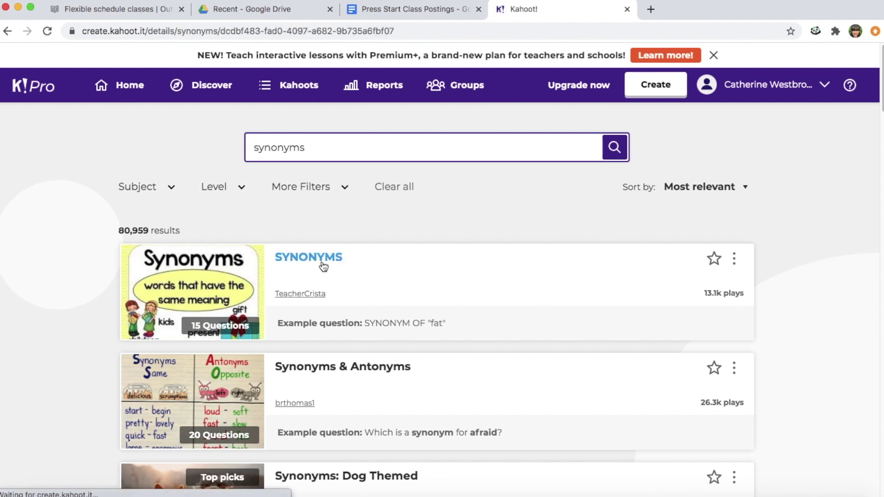
# Look through the SYNONYMS kahoot's question list and check the extra options offered for it.
pyautogui.scroll(-4, 500, 379)
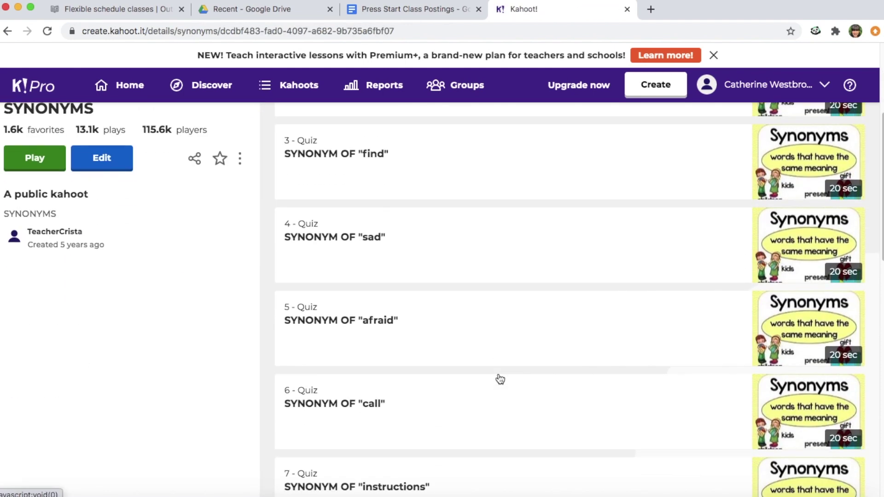
pyautogui.scroll(-3, 500, 379)
pyautogui.scroll(5, 500, 379)
pyautogui.scroll(2, 500, 378)
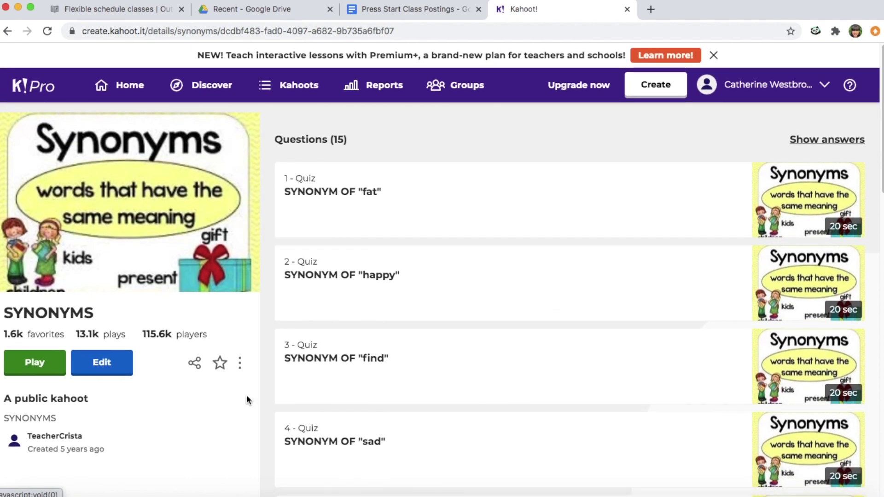
pyautogui.click(240, 365)
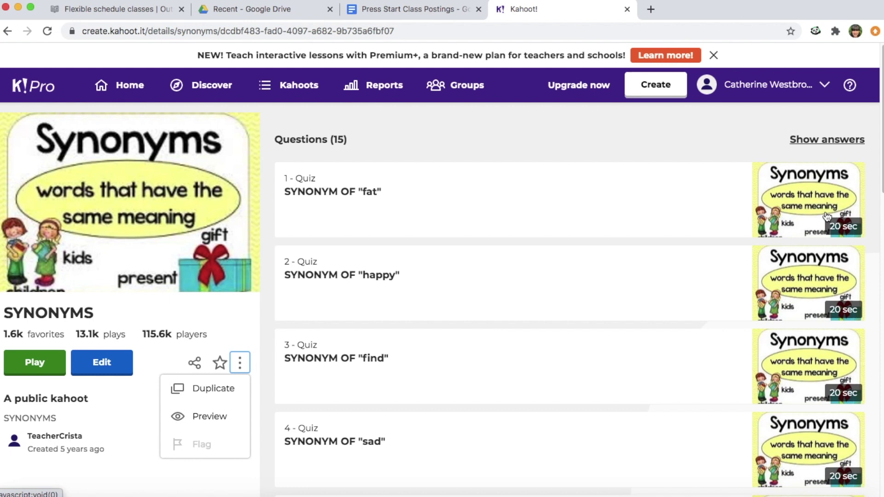
pyautogui.click(488, 352)
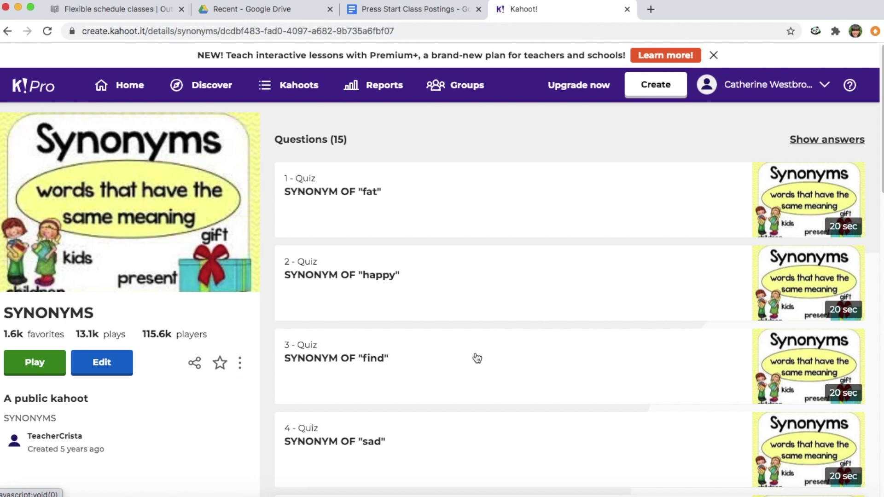
# Assign the SYNONYMS kahoot as a self-paced challenge due Wed 29 Jul at 12:00 PM with the question timer on.
pyautogui.click(44, 375)
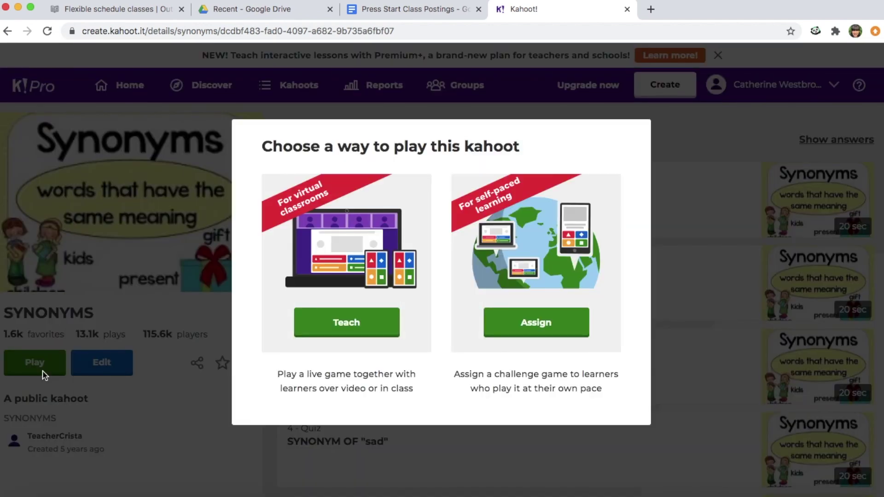
pyautogui.click(553, 318)
pyautogui.click(516, 201)
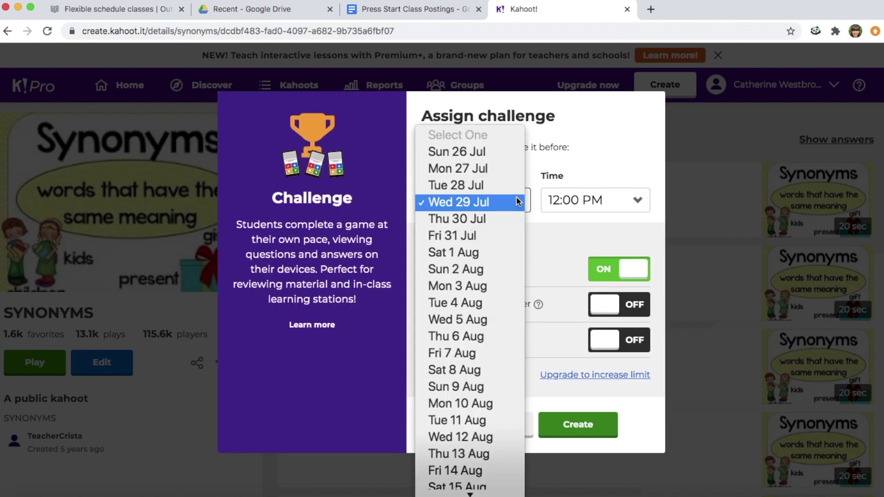
pyautogui.click(538, 162)
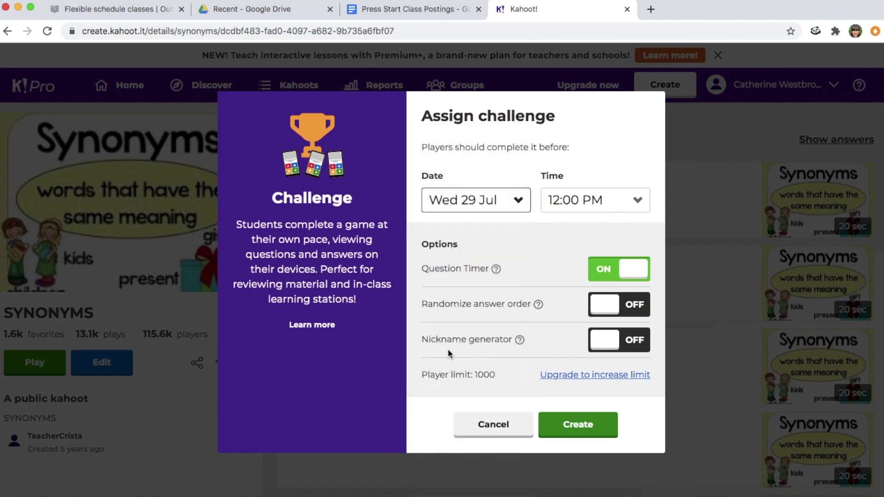
pyautogui.click(559, 422)
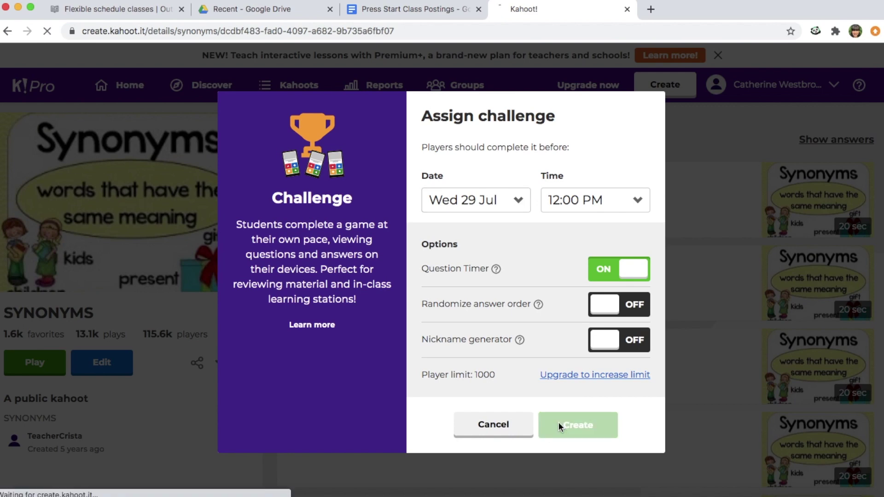
# Copy the challenge's invitation link and look over the report summary's sections on difficult questions, need for help and unfinished players.
pyautogui.click(381, 339)
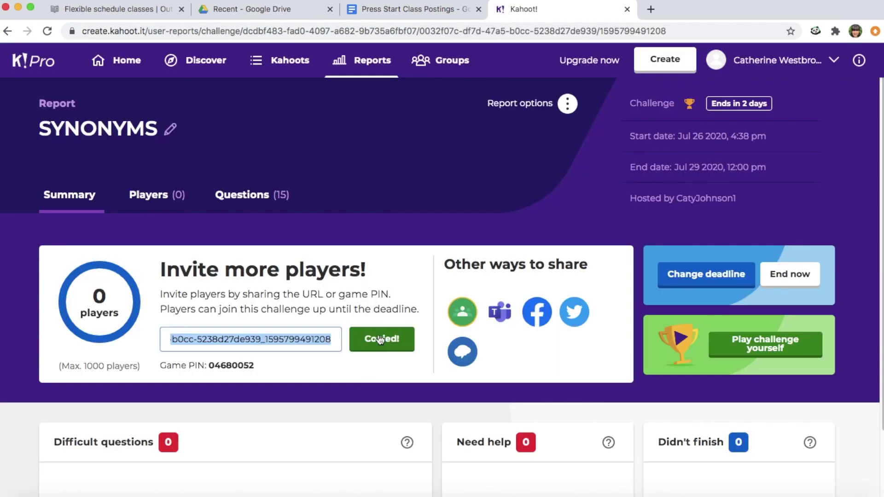
pyautogui.scroll(-1, 414, 361)
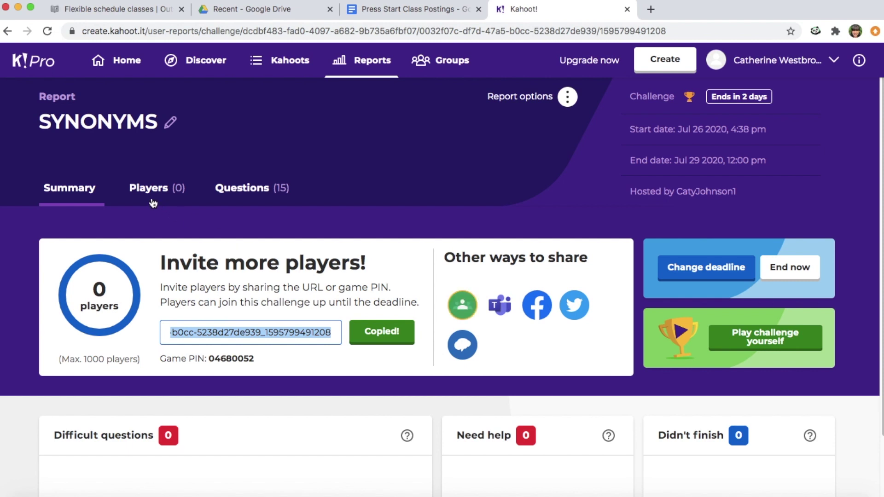
pyautogui.scroll(-1, 269, 229)
pyautogui.scroll(-3, 269, 230)
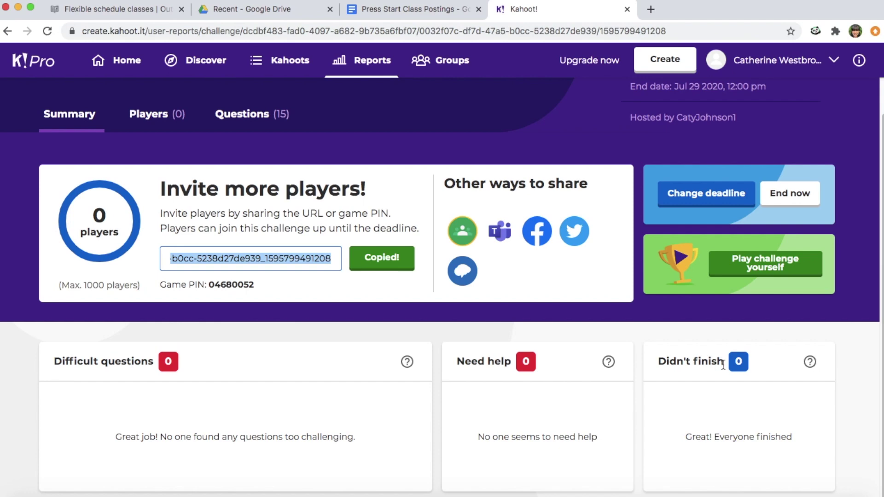
pyautogui.scroll(3, 545, 344)
# Load the copied challenge link in a new browser tab and highlight how long the challenge stays open.
pyautogui.click(650, 9)
pyautogui.press('super+v')
pyautogui.press('Return')
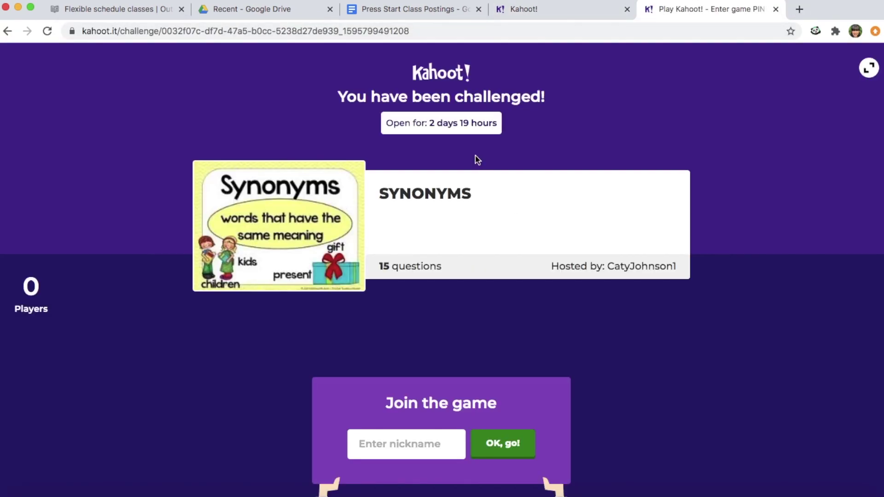
pyautogui.moveTo(429, 126); pyautogui.dragTo(493, 123)
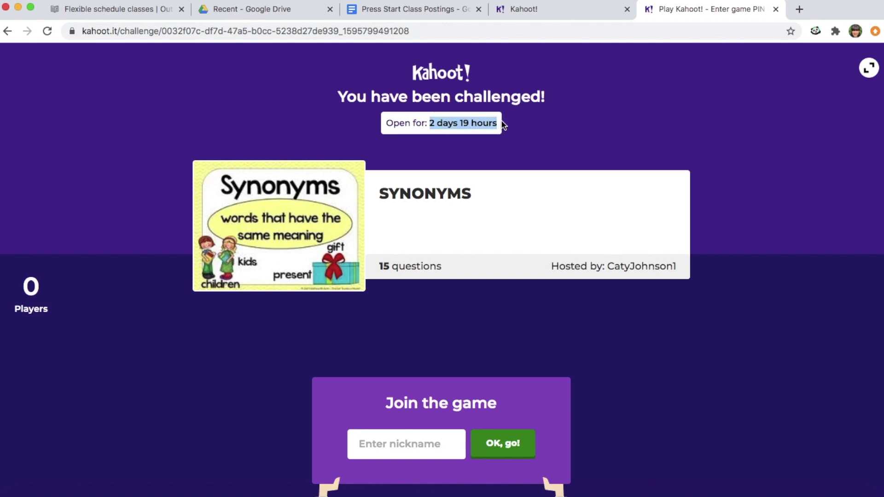
pyautogui.click(507, 127)
# Join the SYNONYMS challenge using a first name as the nickname, and close the game tab at the first question.
pyautogui.click(414, 444)
pyautogui.write('Catherine')
pyautogui.click(487, 435)
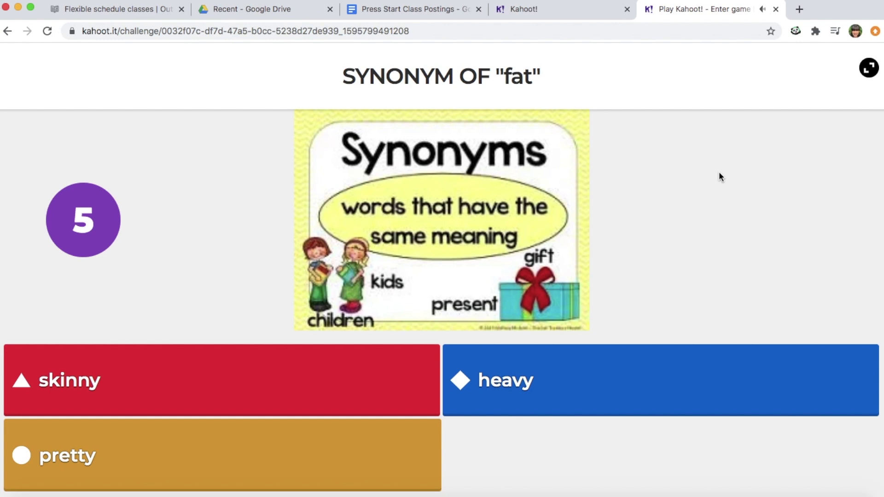
pyautogui.press('super+w')
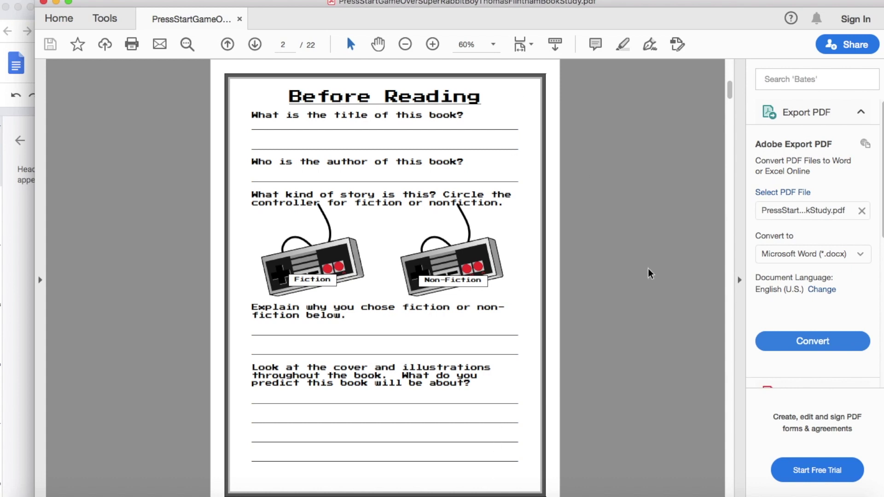
# Capture a screenshot of the PDF's Before Reading page and create a blank flyer design in Canva.
pyautogui.press('super+shift+4')
pyautogui.moveTo(214, 62); pyautogui.dragTo(598, 496)
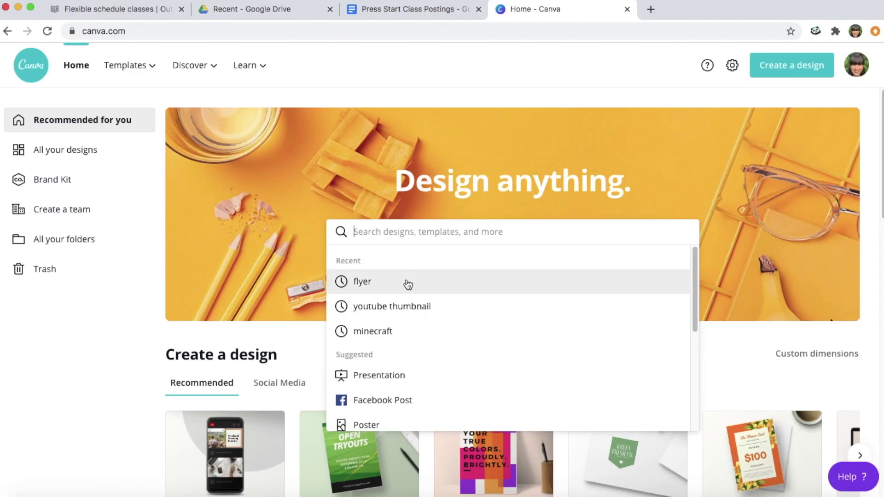
pyautogui.click(407, 282)
pyautogui.click(99, 322)
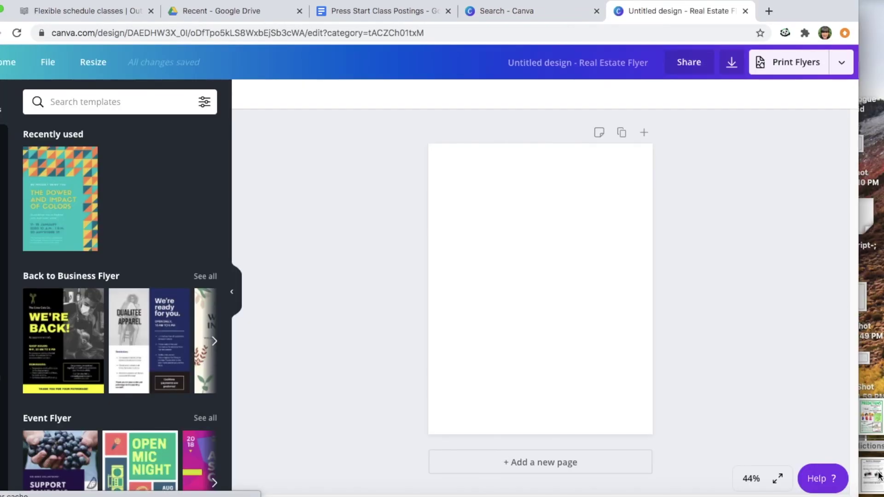
# Place the worksheet screenshot on the flyer, enlarged to about 8.8 by 11.1 in, and check the design's custom size.
pyautogui.moveTo(870, 470); pyautogui.dragTo(544, 233)
pyautogui.moveTo(605, 370); pyautogui.dragTo(656, 437)
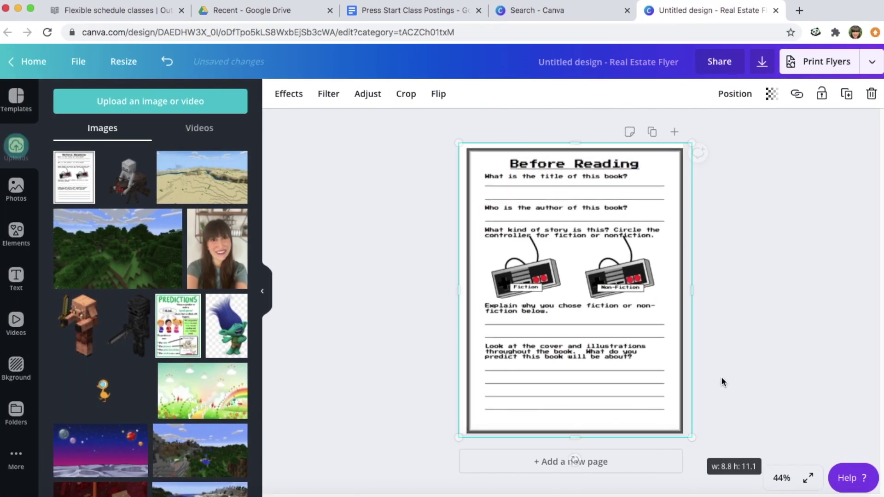
pyautogui.click(728, 368)
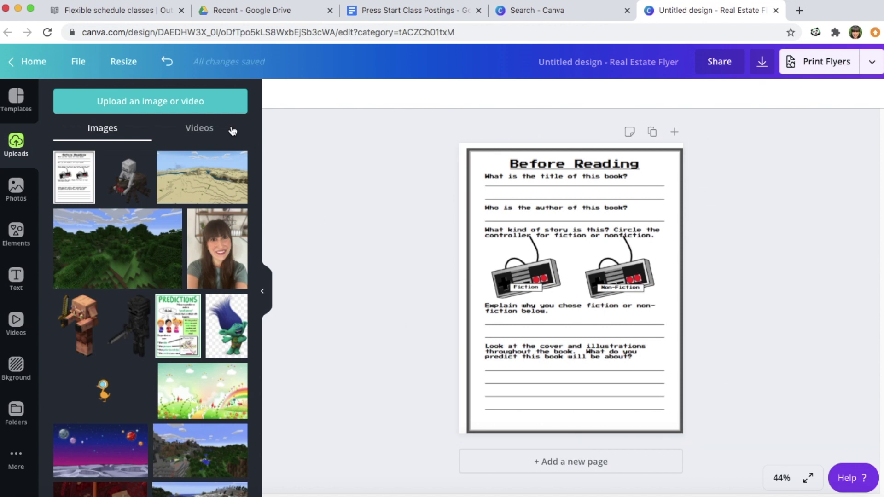
pyautogui.click(137, 68)
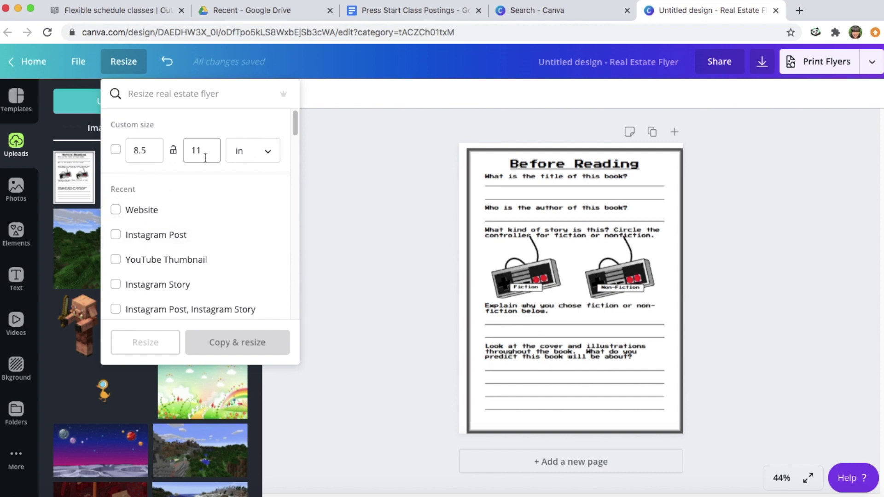
pyautogui.click(364, 186)
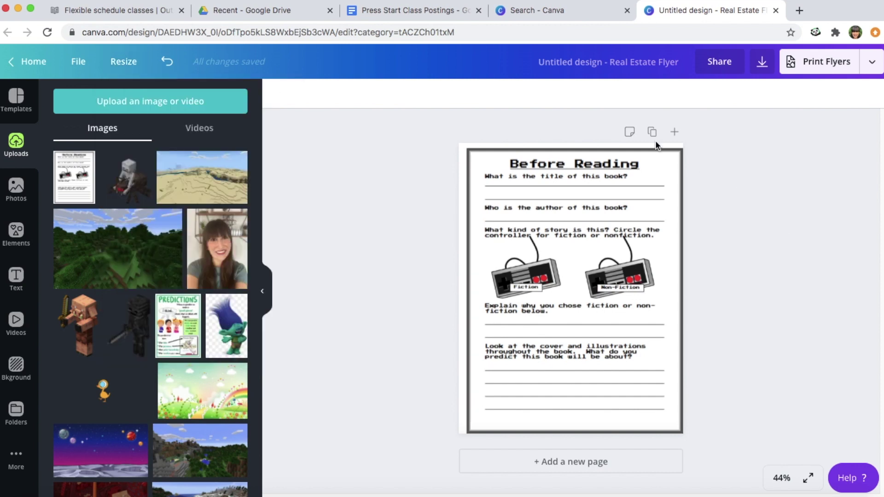
# Download the worksheet design with PDF Print as the file type and crop marks off.
pyautogui.click(872, 63)
pyautogui.click(749, 172)
pyautogui.click(755, 209)
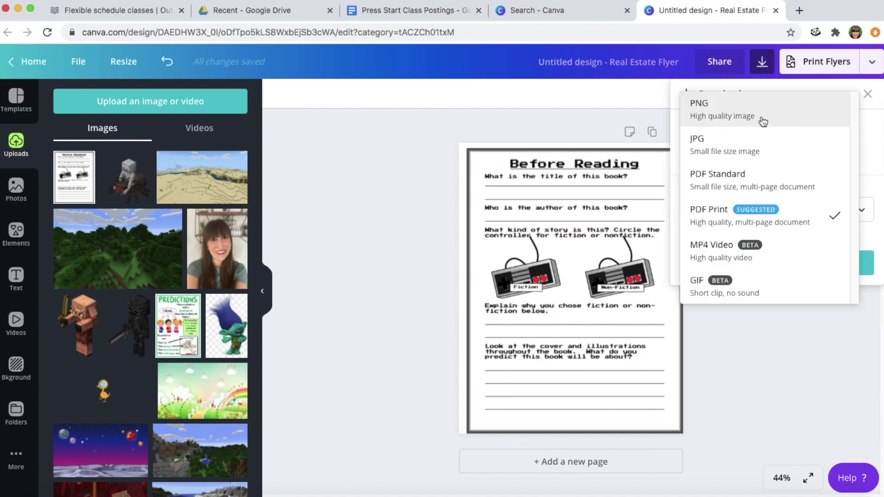
pyautogui.click(759, 215)
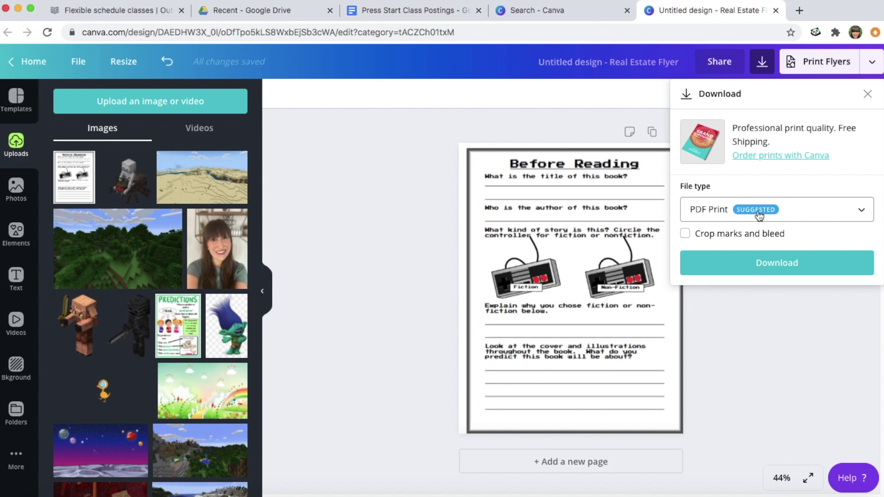
pyautogui.click(735, 275)
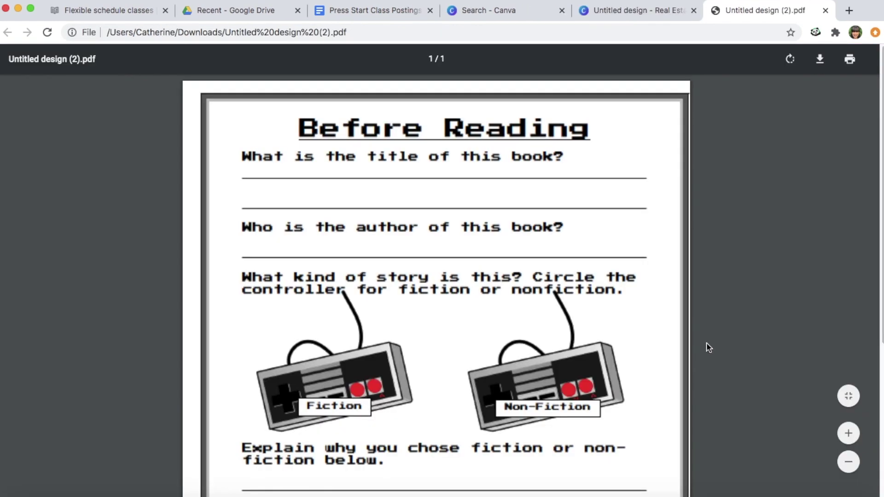
# Look over the downloaded Before Reading PDF and open the file attachment option for a new Outschool classroom post.
pyautogui.scroll(-5, 708, 348)
pyautogui.scroll(6, 705, 357)
pyautogui.scroll(-5, 700, 361)
pyautogui.scroll(6, 694, 374)
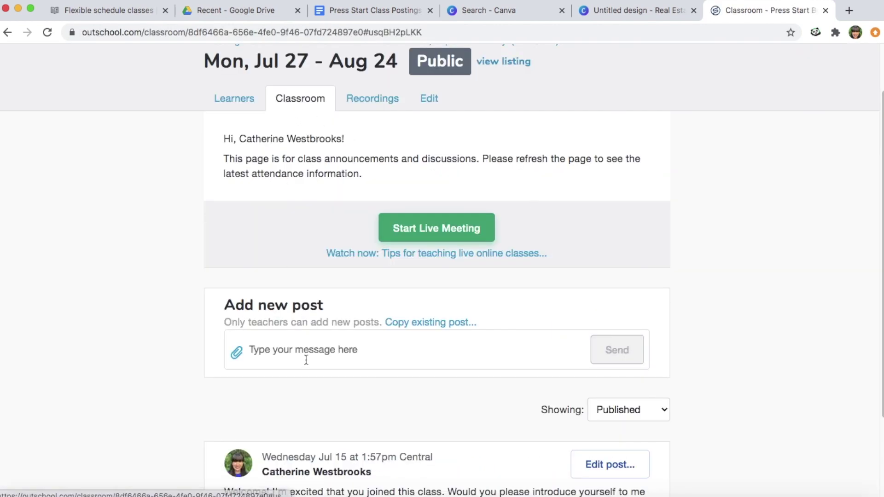
pyautogui.click(239, 354)
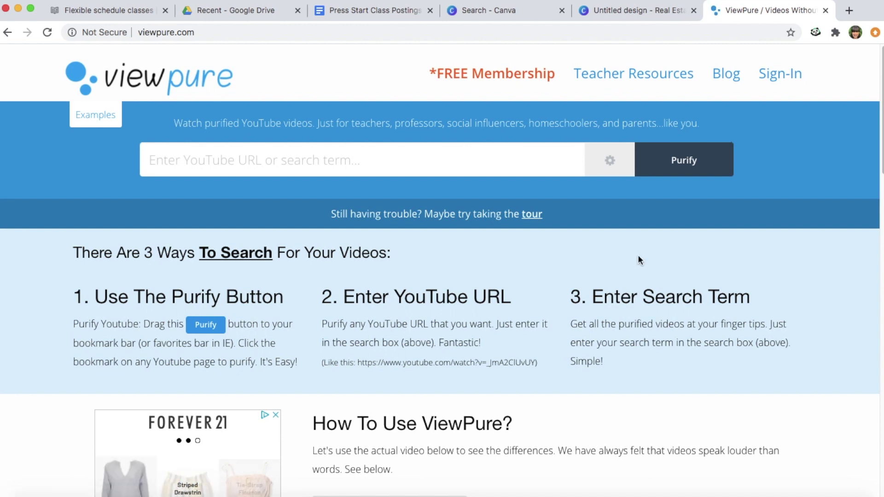
# Close the ViewPure tab and read through the chapter postings in the Press Start Class Postings document.
pyautogui.press('super+w')
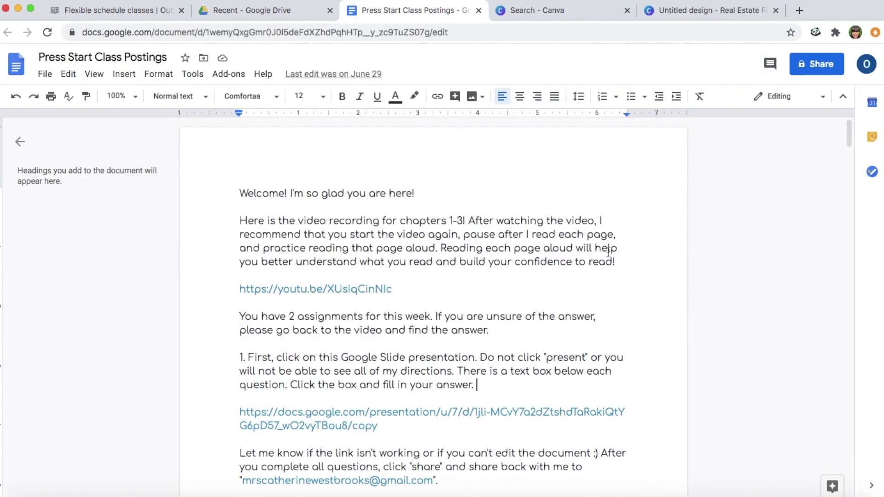
pyautogui.scroll(-2, 383, 259)
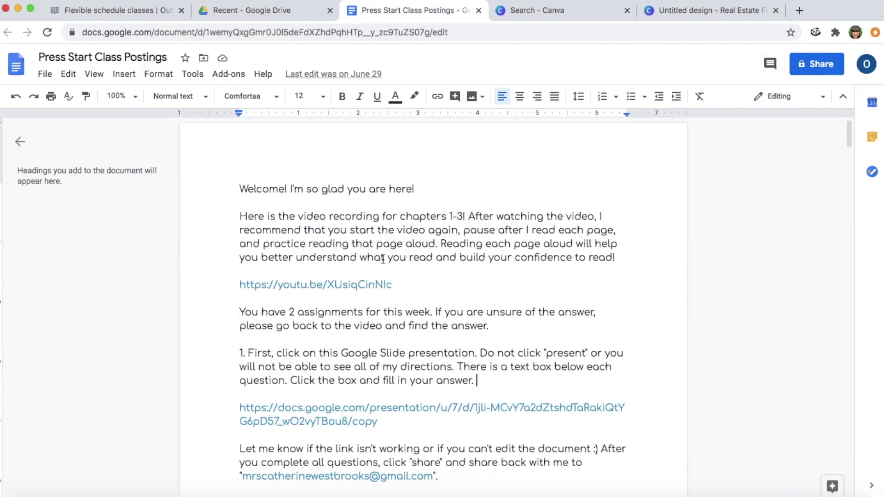
pyautogui.scroll(-2, 383, 259)
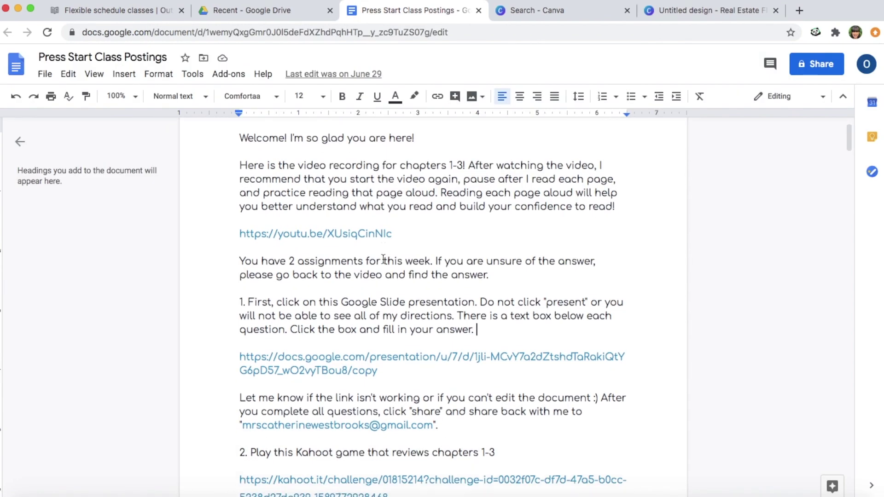
pyautogui.scroll(-2, 383, 255)
pyautogui.scroll(-20, 383, 255)
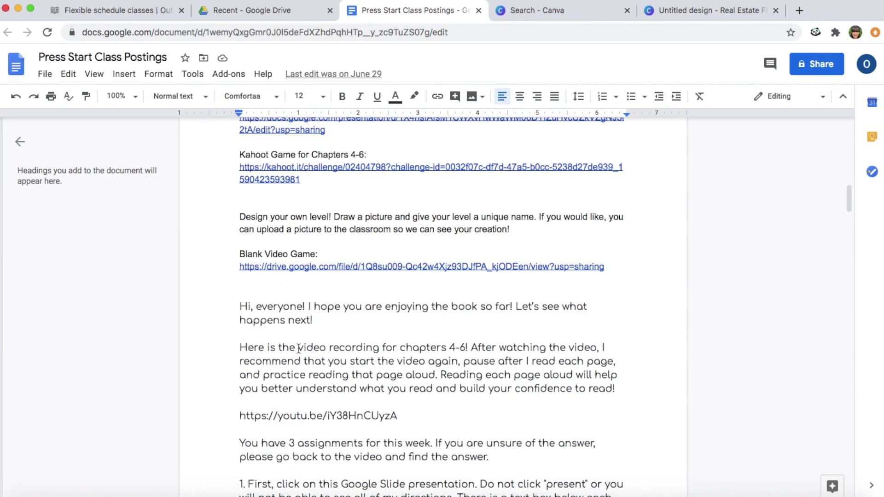
pyautogui.scroll(-15, 299, 348)
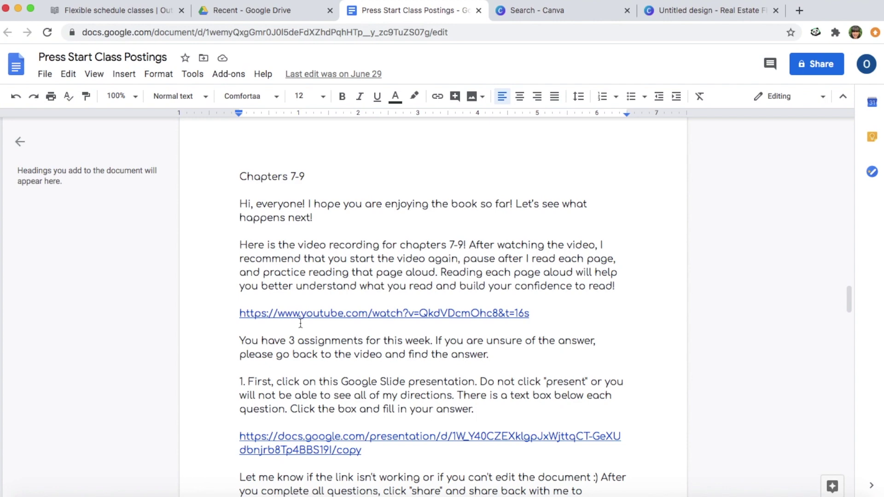
# Read through the Chapters 7-9 posting, from the greeting and video link to the three assignments and the closing message.
pyautogui.scroll(-1, 300, 324)
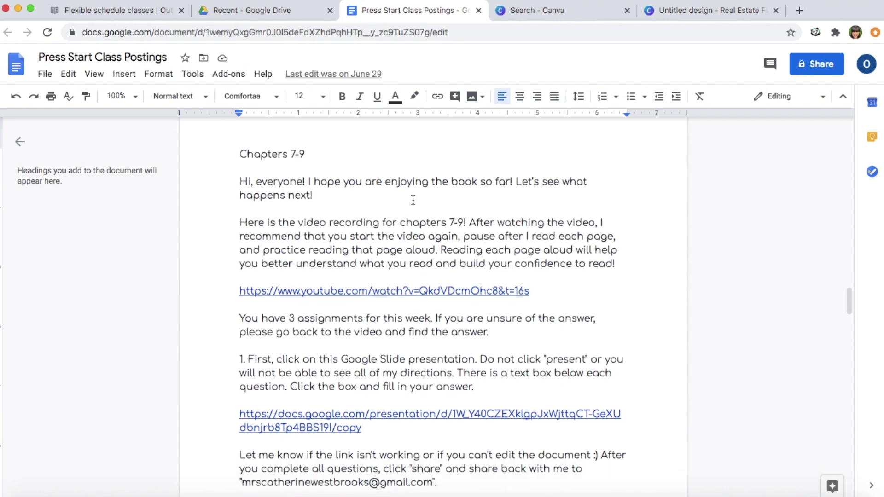
pyautogui.scroll(-2, 333, 232)
pyautogui.moveTo(239, 170); pyautogui.dragTo(597, 215)
pyautogui.click(576, 238)
pyautogui.scroll(-1, 480, 221)
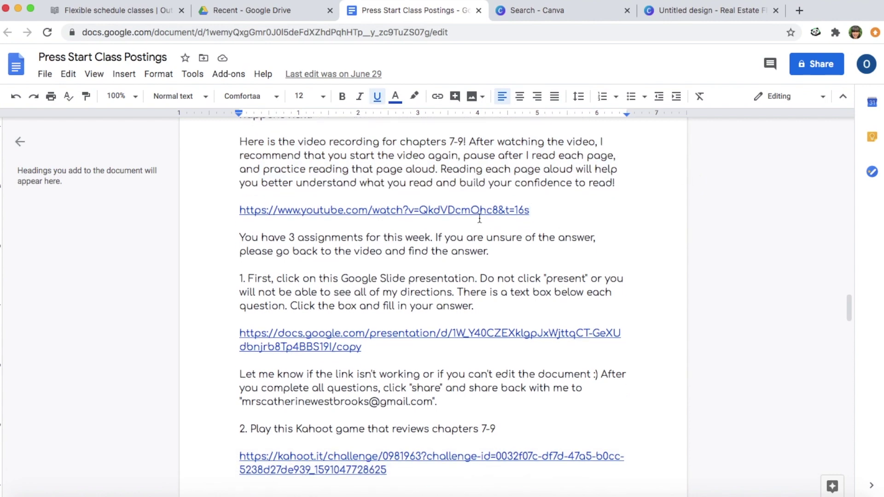
pyautogui.scroll(-1, 486, 304)
pyautogui.scroll(-1, 486, 302)
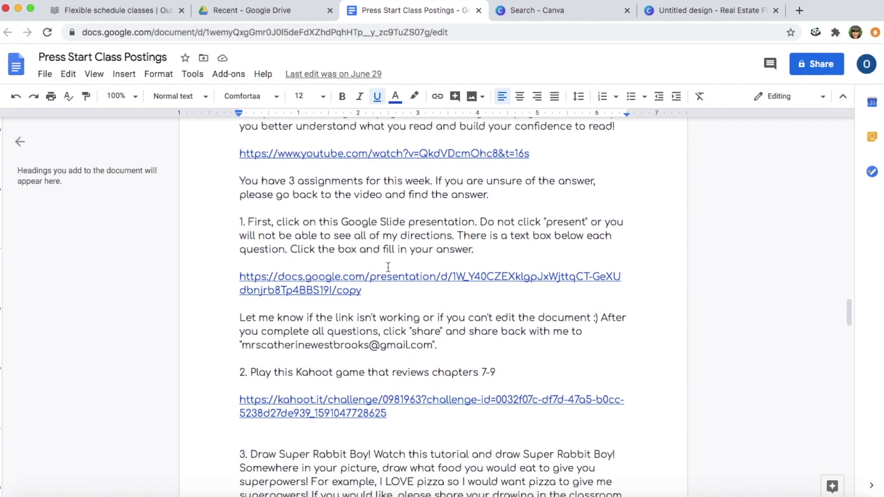
pyautogui.scroll(-2, 387, 267)
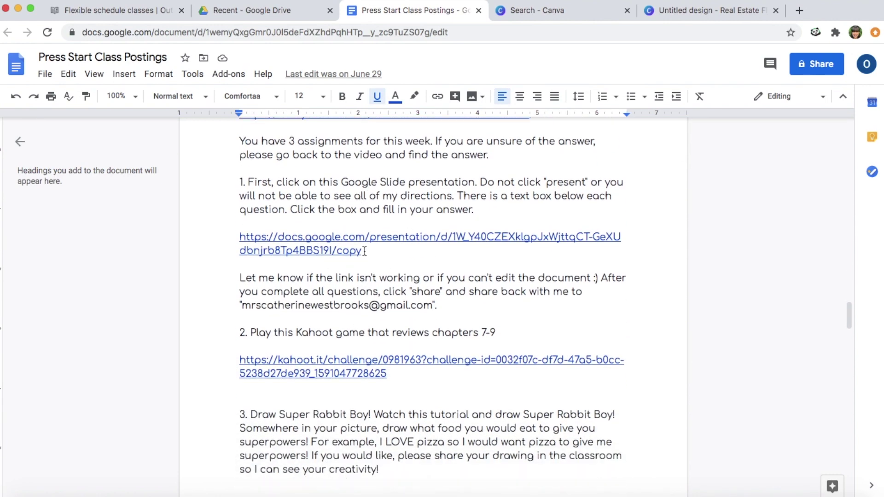
pyautogui.scroll(-3, 367, 250)
pyautogui.scroll(-8, 395, 300)
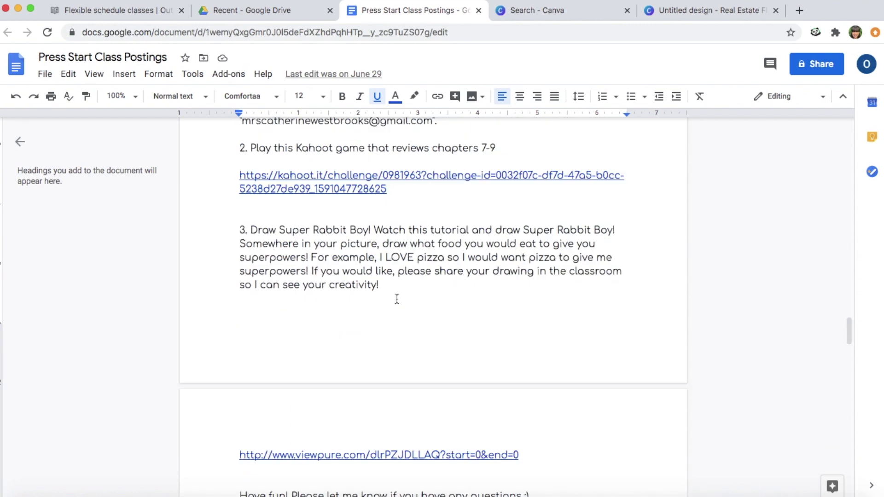
pyautogui.scroll(-1, 381, 320)
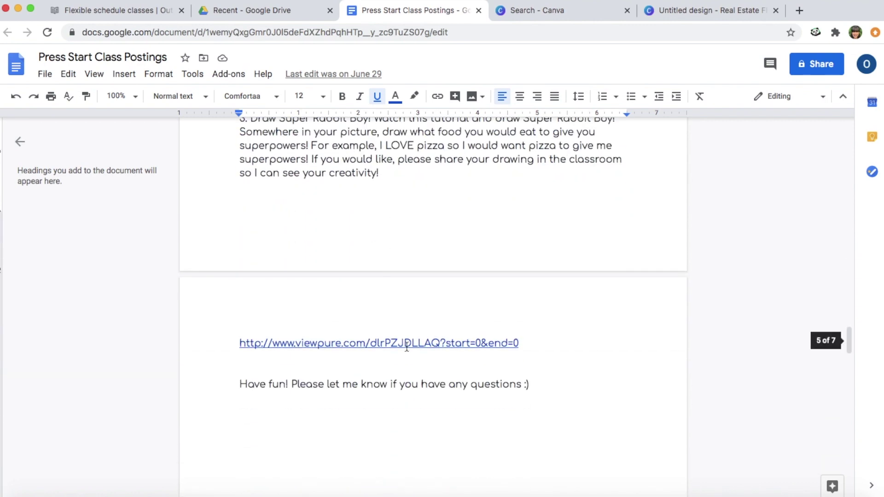
pyautogui.scroll(-4, 516, 388)
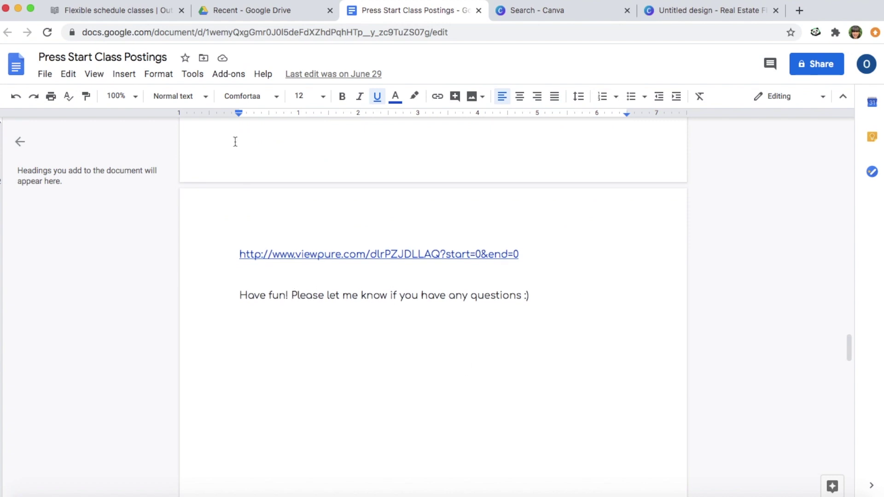
# Go back over the Chapters 7-9 posting and highlight the Kahoot challenge link under assignment 2, leaving it unselected at the end.
pyautogui.scroll(20, 629, 296)
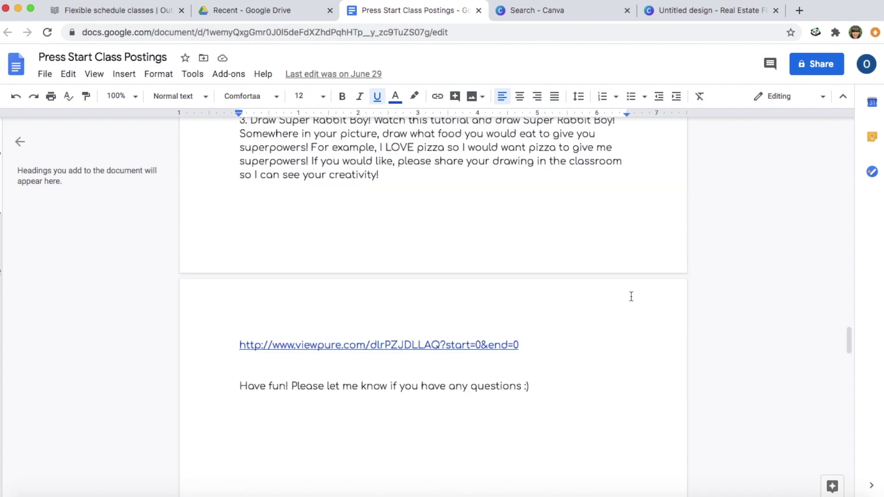
pyautogui.scroll(1, 631, 296)
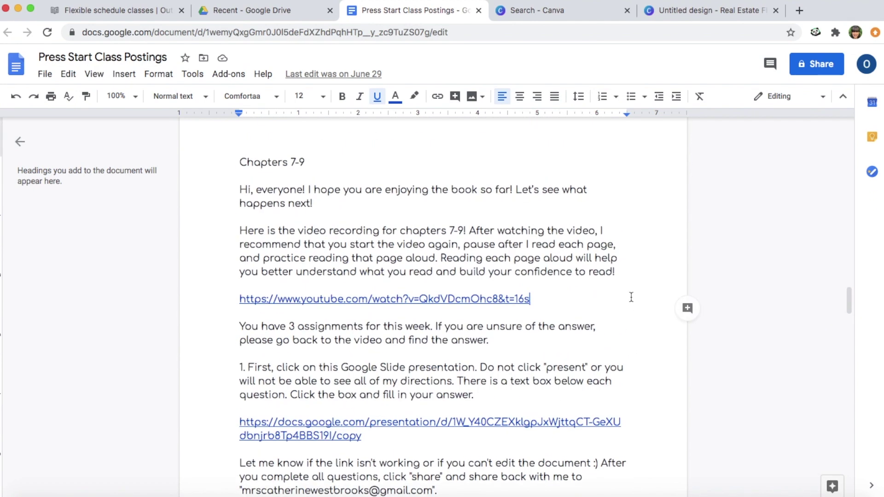
pyautogui.scroll(-5, 631, 297)
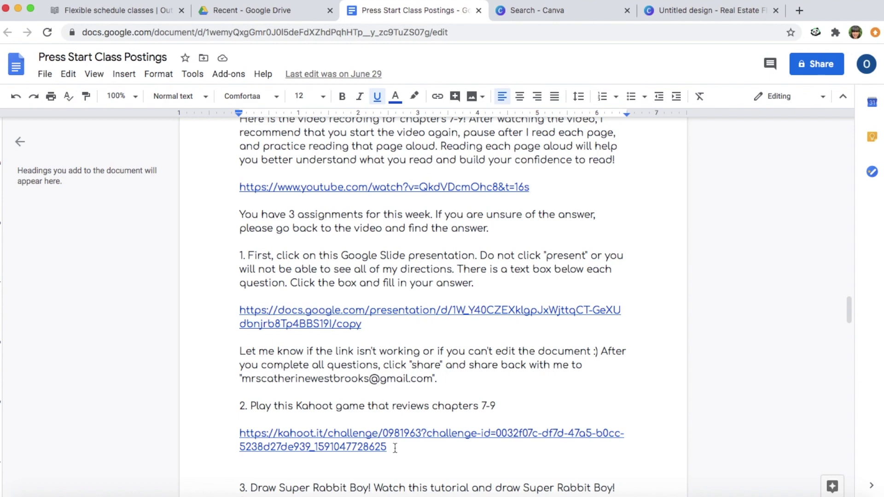
pyautogui.scroll(-2, 395, 446)
pyautogui.click(385, 409)
pyautogui.moveTo(386, 409); pyautogui.dragTo(209, 386)
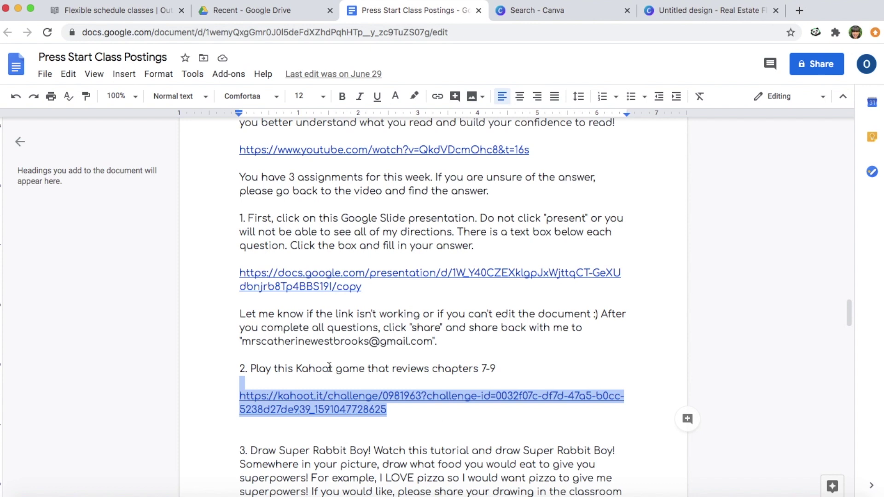
pyautogui.click(329, 368)
pyautogui.moveTo(389, 410); pyautogui.dragTo(233, 400)
pyautogui.click(317, 342)
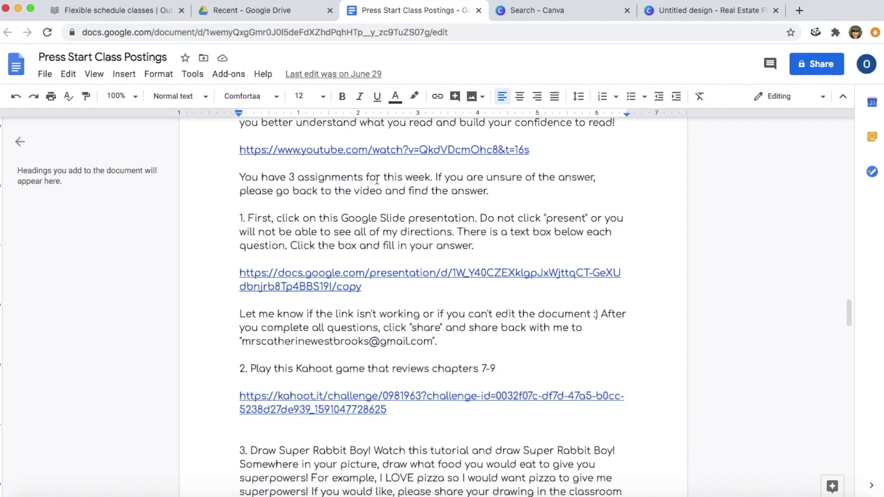
# Return to the start of the Chapters 7-9 posting, and switch to the Outschool support article on flexible schedule classes.
pyautogui.scroll(5, 479, 333)
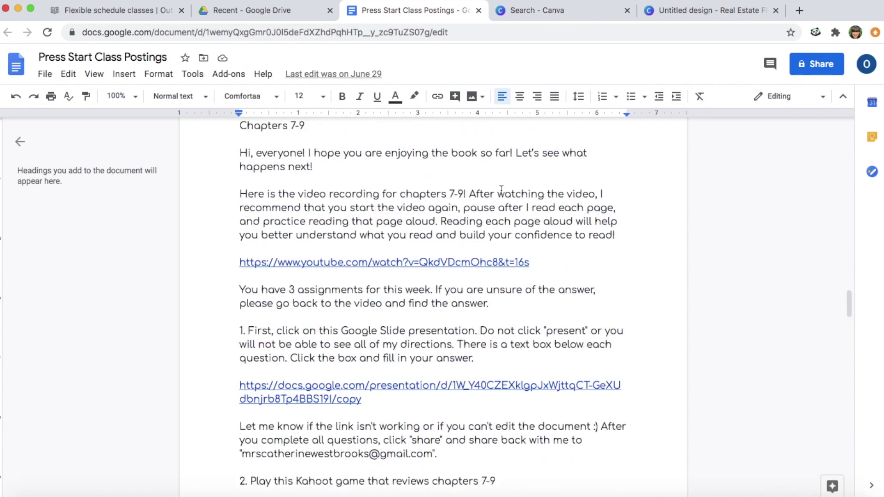
pyautogui.scroll(2, 499, 192)
pyautogui.press('super+1')
pyautogui.scroll(3, 624, 360)
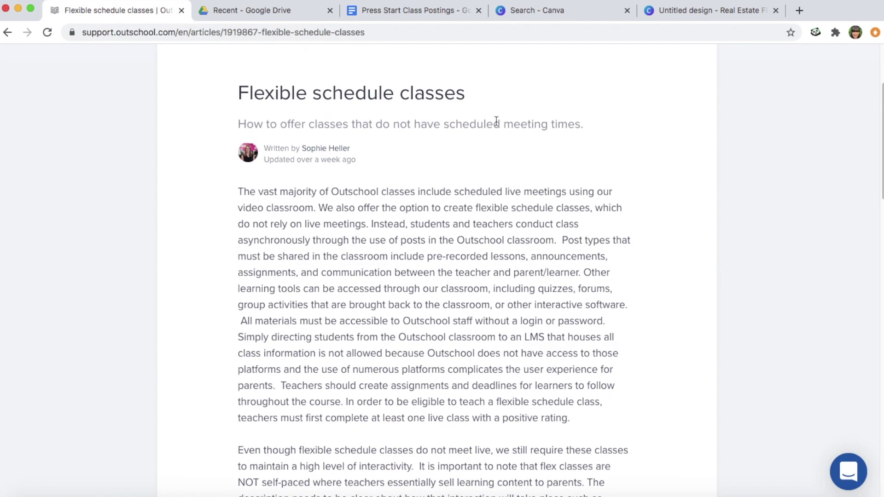